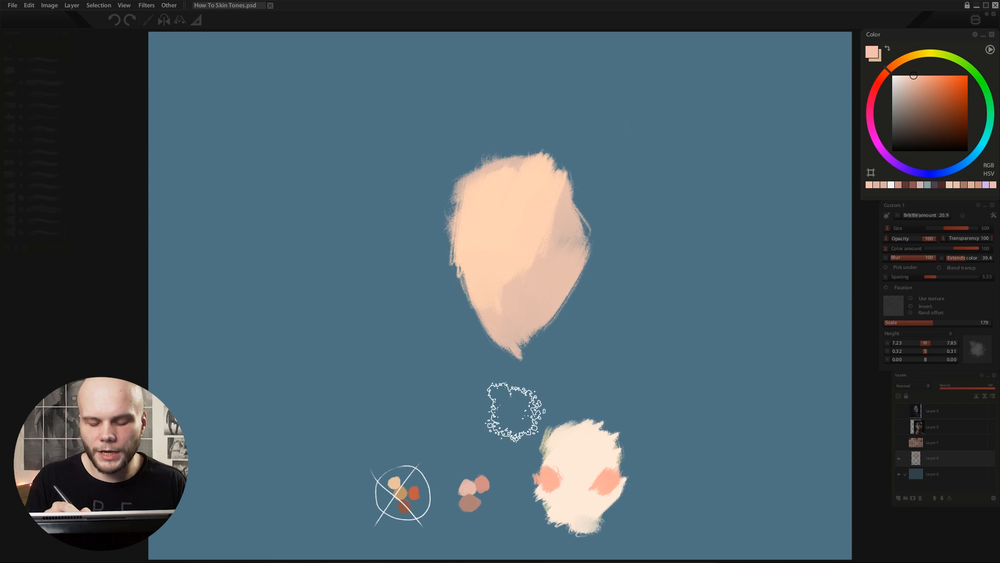
- Sample the head's shadow tone, shift it to a slightly darker, muted pinkish beige, and strengthen the shadow side of the face
left_click(542, 290, "alt")
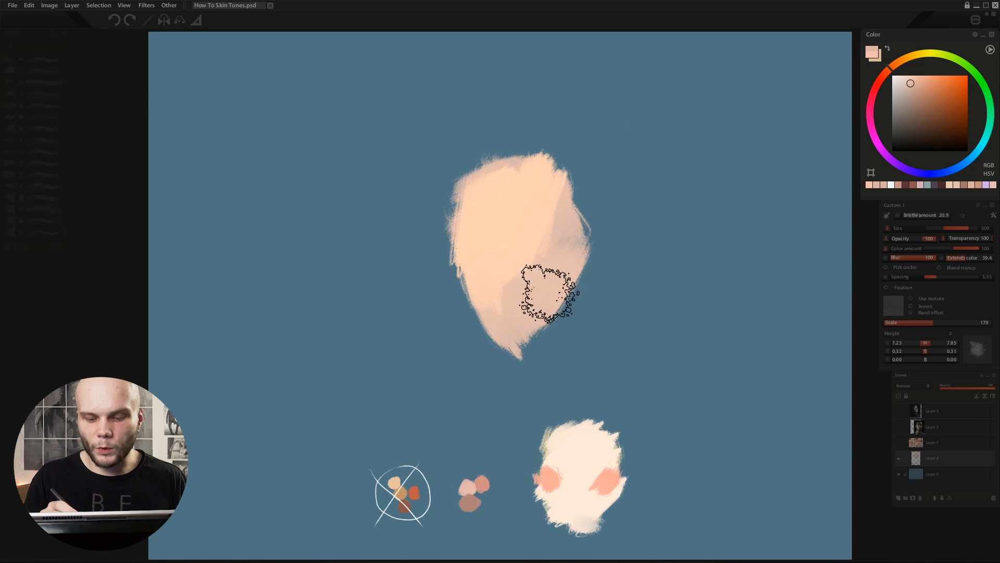
left_click_drag(737, 208, 719, 261)
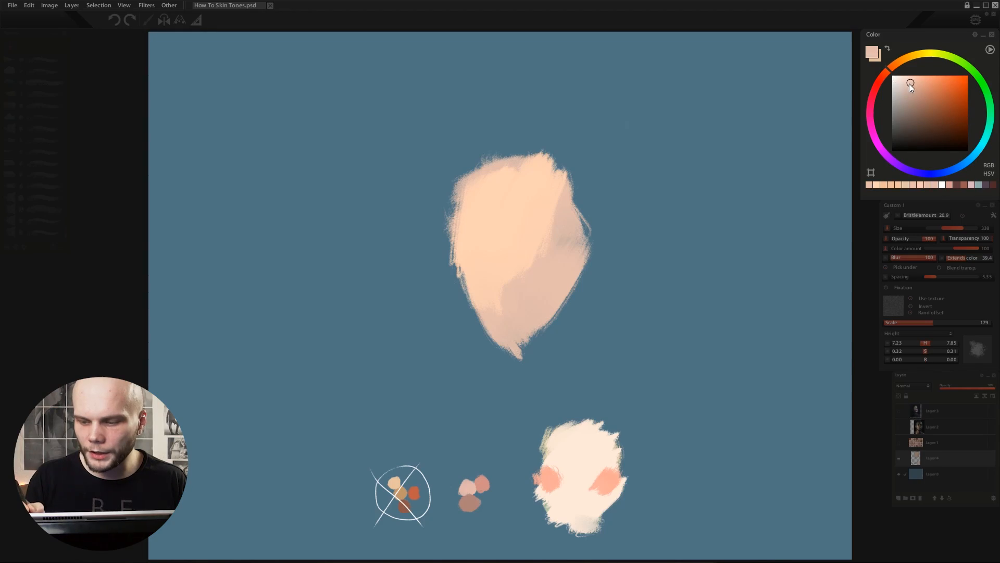
left_click(909, 83)
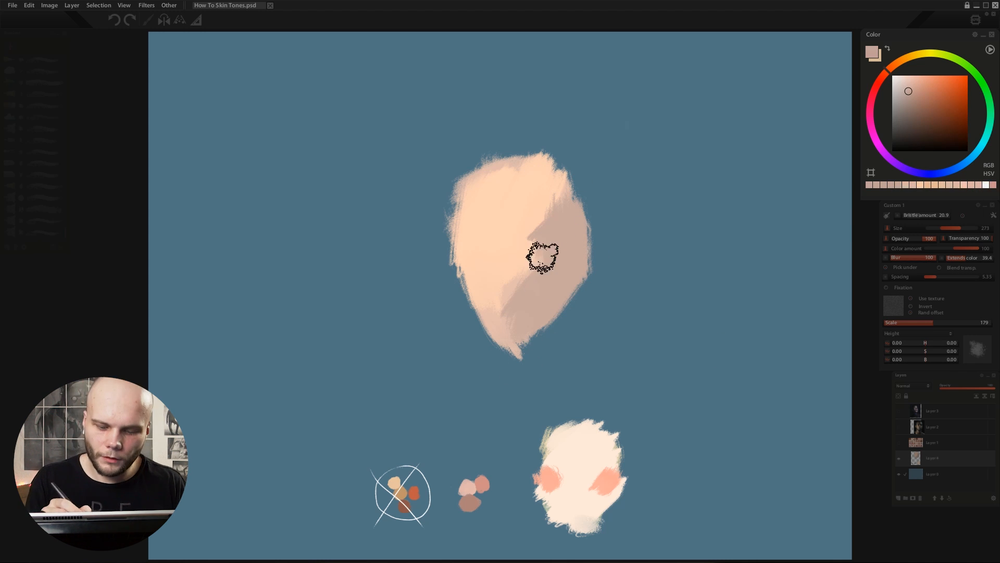
- Paint light peach patches on the cheek and chin inside the shadow side of the face
left_click(542, 257, "alt")
left_click_drag(542, 253, 544, 283)
left_click_drag(502, 324, 527, 323)
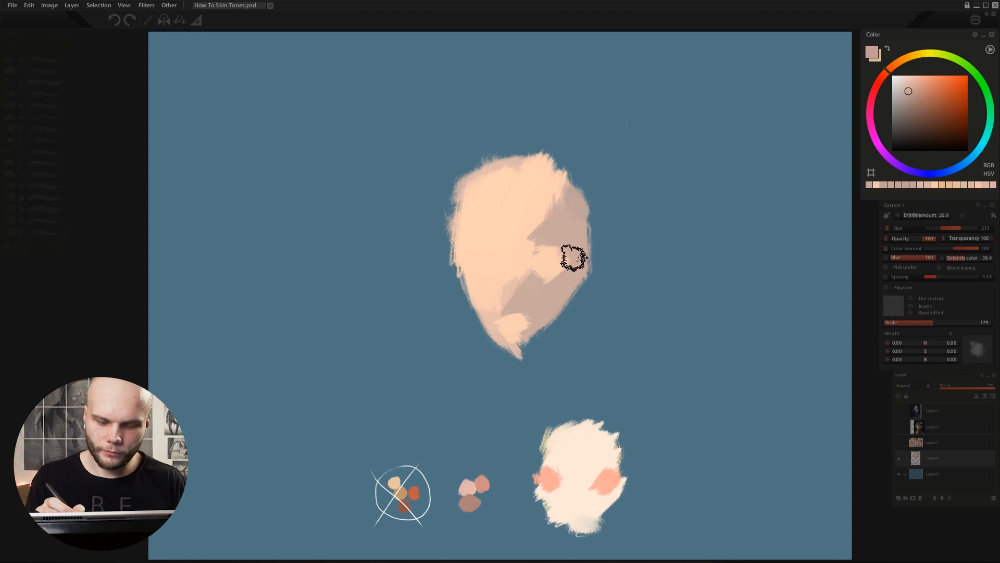
- Block in the neck and both ears with the light and shadow skin tones
left_click(542, 365, "alt")
left_click_drag(529, 359, 503, 360)
left_click_drag(449, 237, 453, 274)
left_click_drag(593, 237, 586, 276)
left_click_drag(557, 318, 547, 373)
mouse_move(487, 328)
left_mouse_down()
mouse_move(505, 375)
mouse_move(542, 374)
left_mouse_up()
- Transform the painted head and neck to move them slightly upward on the canvas
key("ctrl+t")
left_click_drag(596, 300, 585, 264)
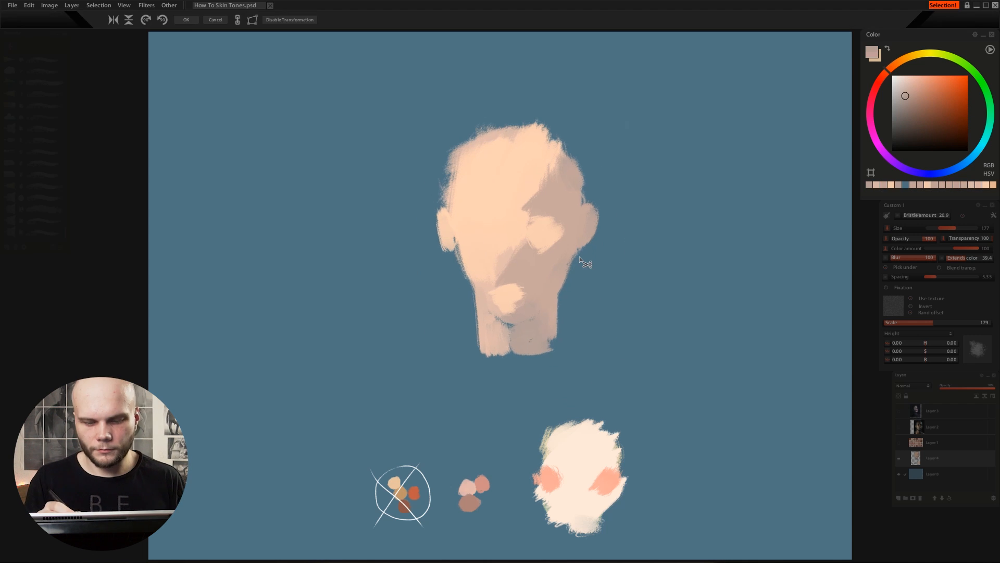
key("Return")
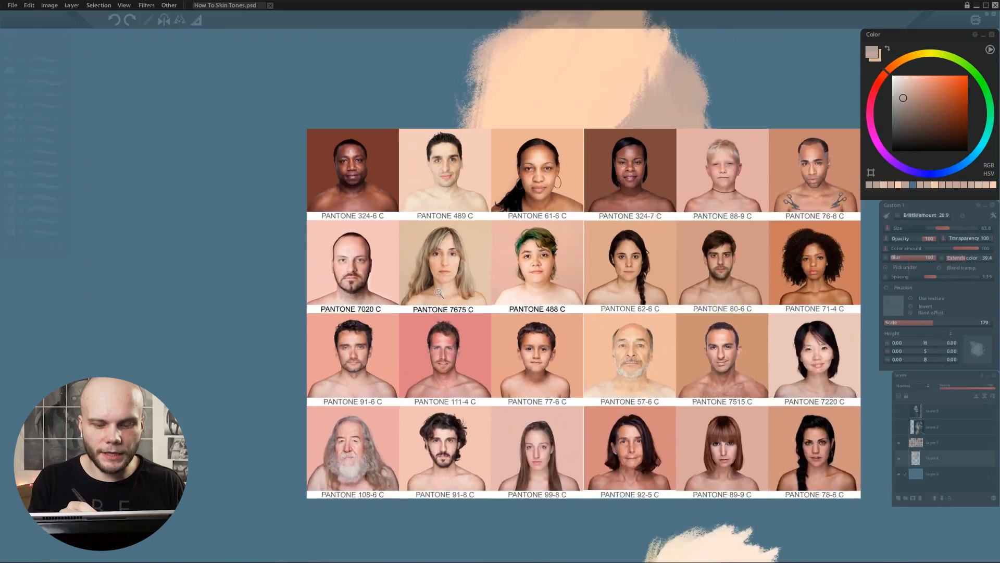
- Examine the Pantone portrait chart and sample the forehead skin tone of the PANTONE 7675 C portrait
scroll(479, 277, "up", 4)
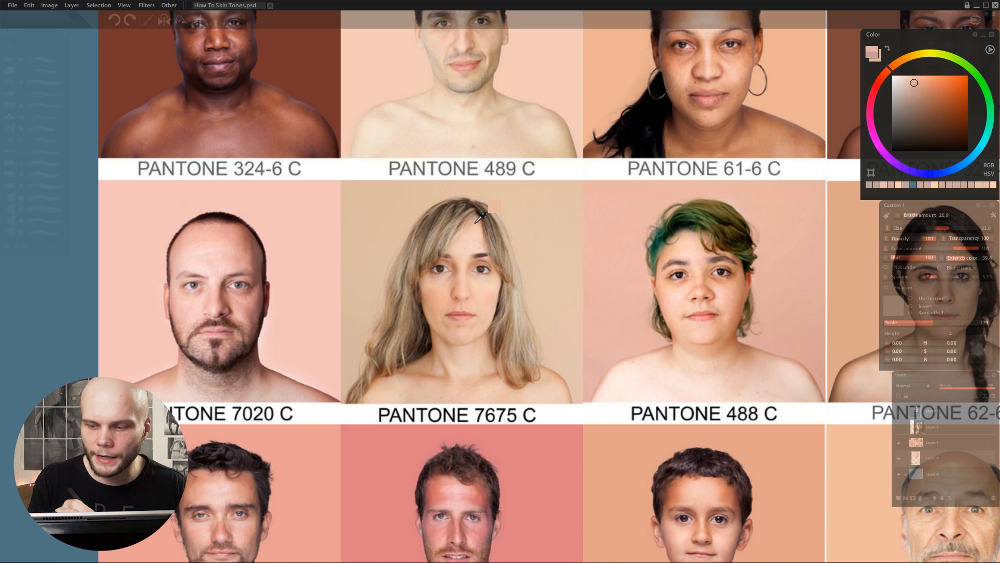
left_click(480, 217)
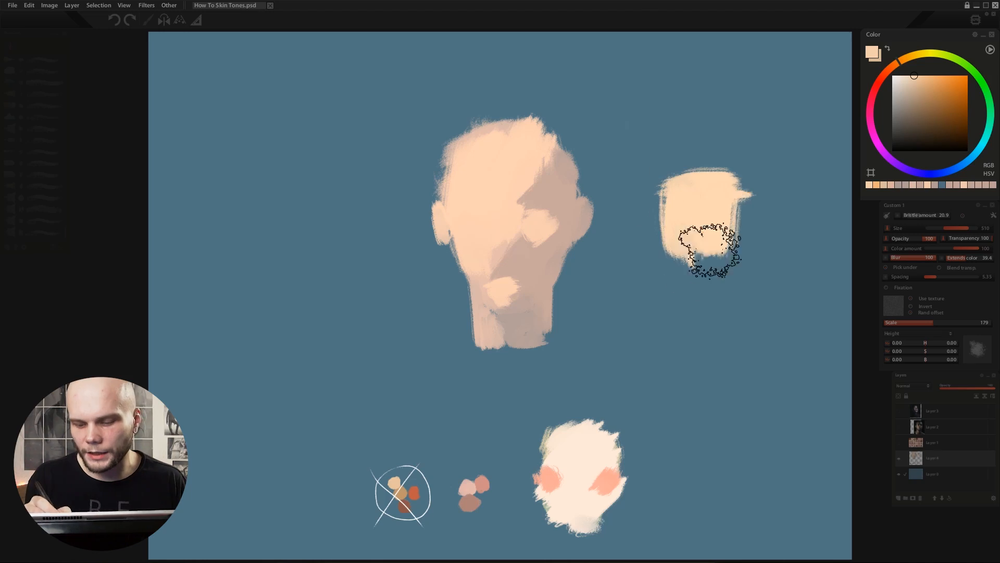
- Paint a tall pale cream swatch beside the head and start shading its far half with ochre
mouse_move(710, 250)
left_mouse_down()
mouse_move(714, 237)
mouse_move(685, 284)
mouse_move(697, 286)
left_mouse_up()
left_click_drag(676, 225, 689, 286)
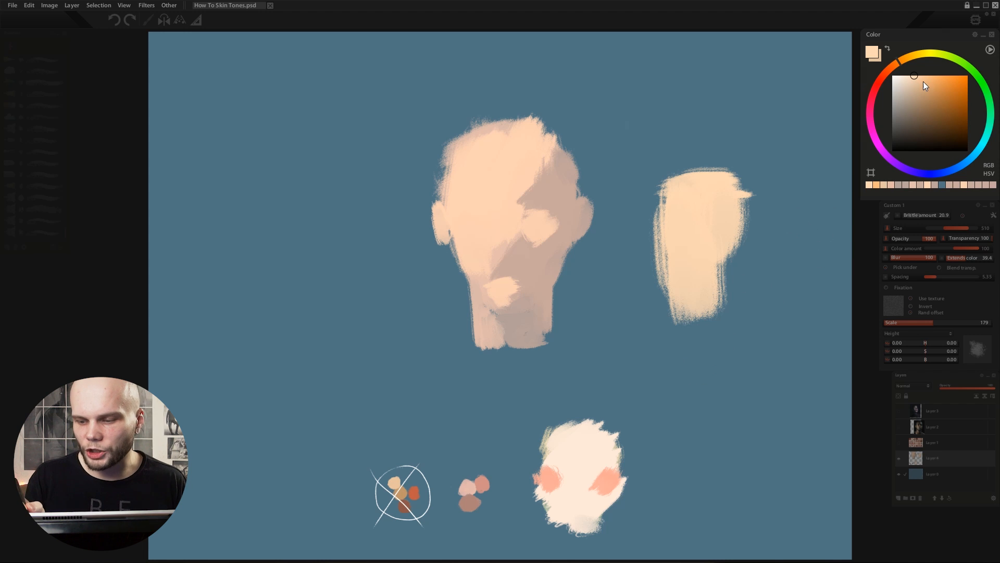
left_click_drag(939, 82, 939, 84)
left_click_drag(723, 207, 724, 297)
key("ctrl+z")
mouse_move(723, 190)
left_mouse_down()
mouse_move(734, 333)
mouse_move(713, 235)
mouse_move(707, 365)
mouse_move(715, 190)
mouse_move(696, 297)
left_mouse_up()
mouse_move(703, 228)
left_mouse_down()
mouse_move(702, 335)
mouse_move(712, 229)
mouse_move(712, 308)
left_mouse_up()
- Blend the tall swatch from cream through ochre to brown and darken its lower outer corner with very dark brown
left_click(710, 259, "alt")
mouse_move(710, 208)
left_mouse_down()
mouse_move(704, 316)
mouse_move(693, 286)
left_mouse_up()
left_click(733, 232, "alt")
mouse_move(730, 229)
left_mouse_down()
mouse_move(717, 309)
mouse_move(714, 276)
left_mouse_up()
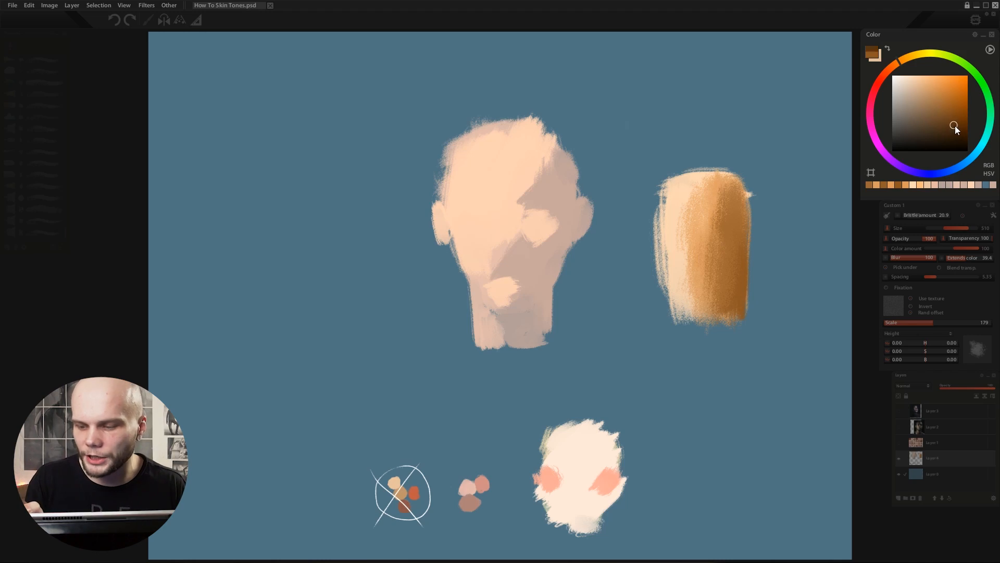
left_click_drag(955, 127, 961, 128)
left_click_drag(714, 306, 753, 308)
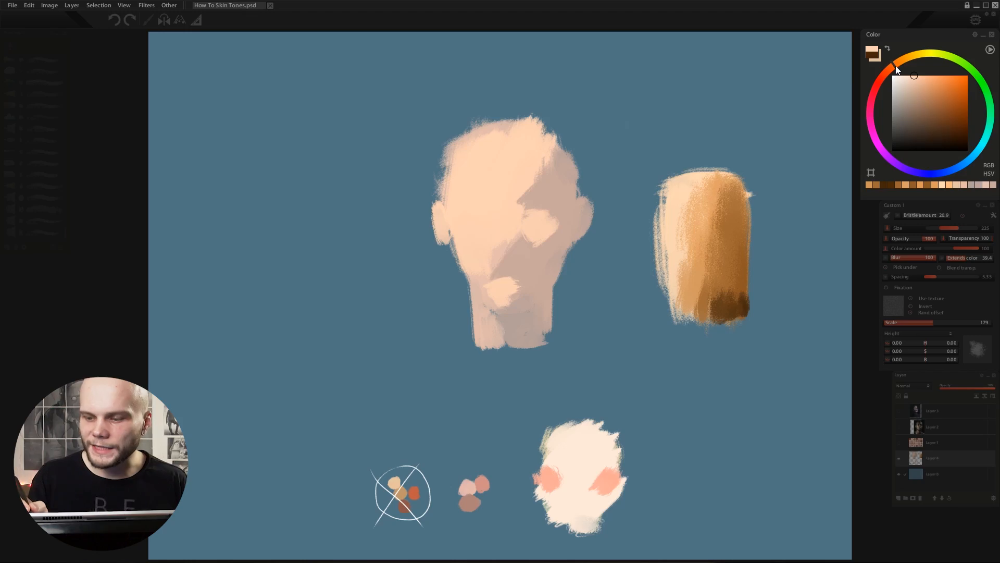
- Try a pale yellow stroke and a saturated red stroke in the empty area beside the head
left_click_drag(896, 70, 904, 59)
left_click_drag(307, 151, 279, 327)
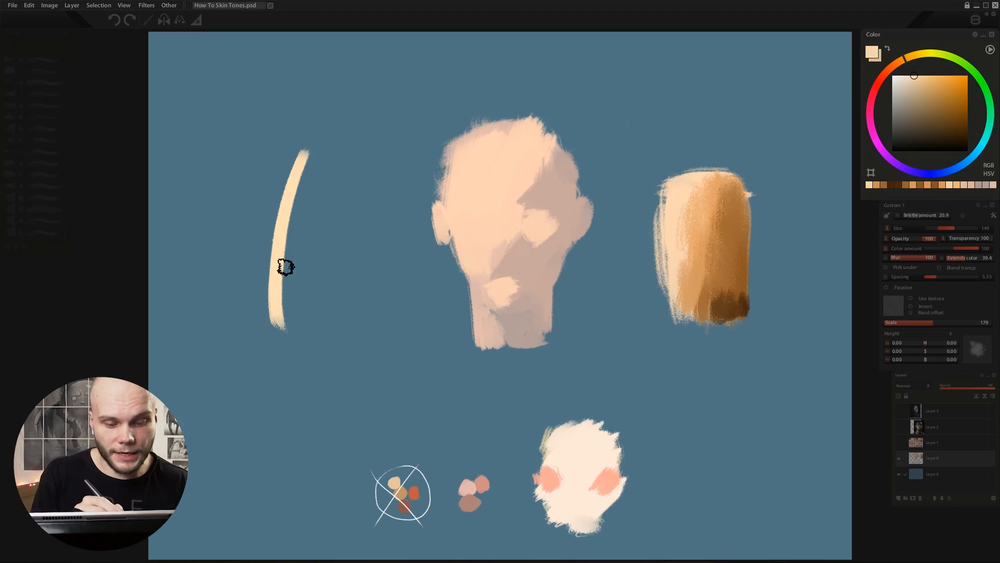
left_click_drag(915, 76, 919, 105)
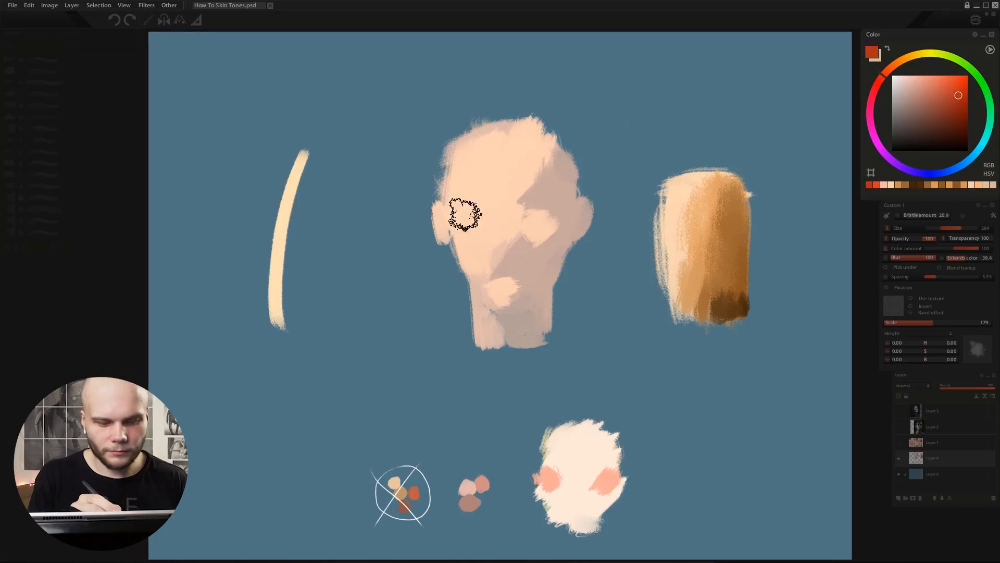
mouse_move(315, 157)
left_mouse_down()
mouse_move(305, 313)
mouse_move(270, 313)
mouse_move(290, 283)
mouse_move(261, 305)
left_mouse_up()
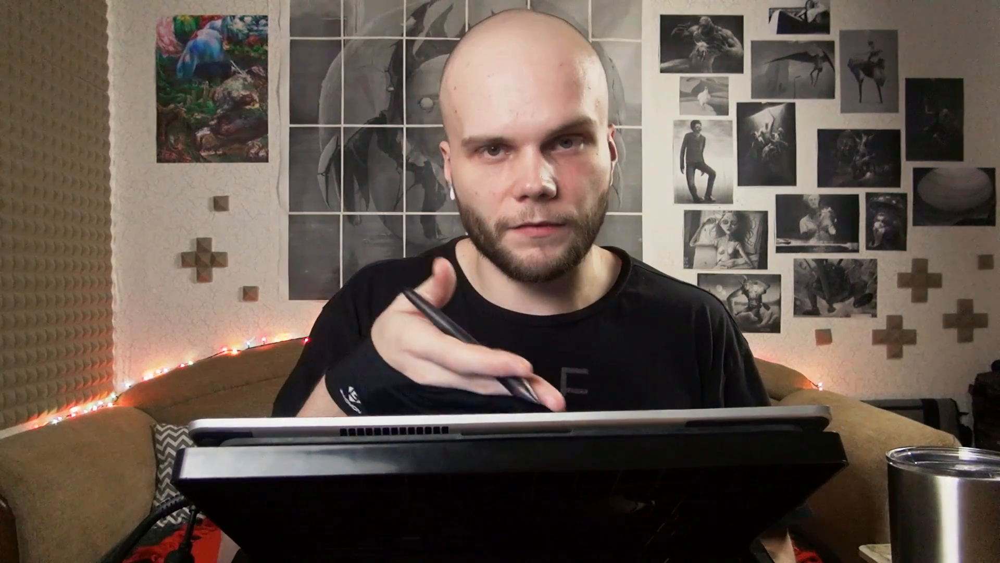
- Sample the forehead's light skin tone, shift it to a more saturated orange, and paint it along the forehead's shadow edge
left_click(478, 171)
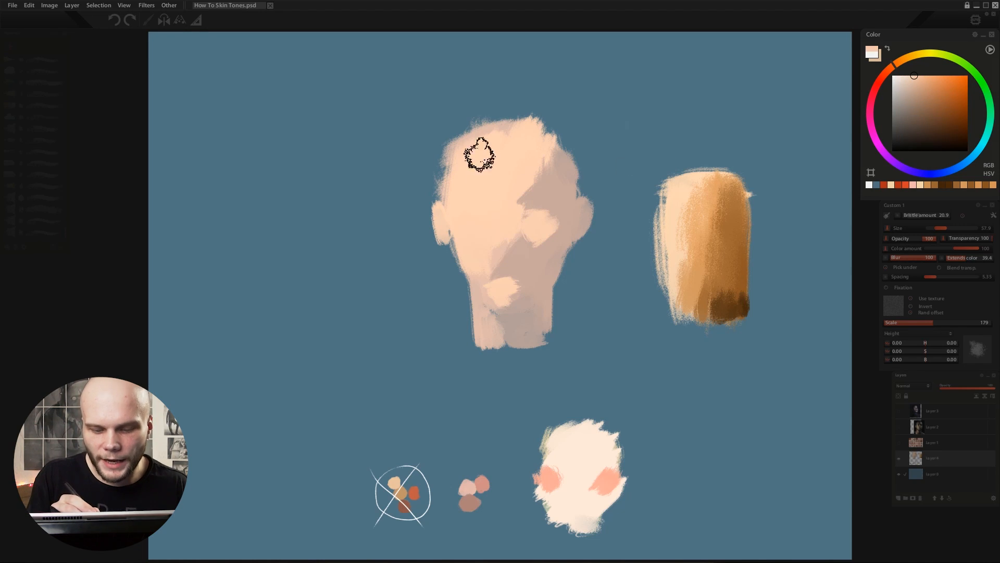
left_click_drag(461, 196, 486, 140)
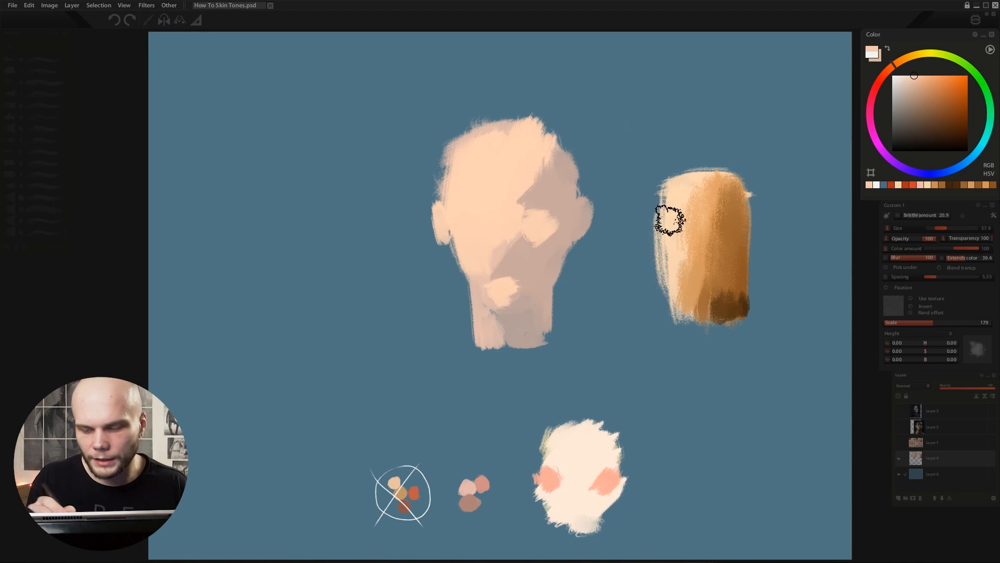
left_click(930, 83)
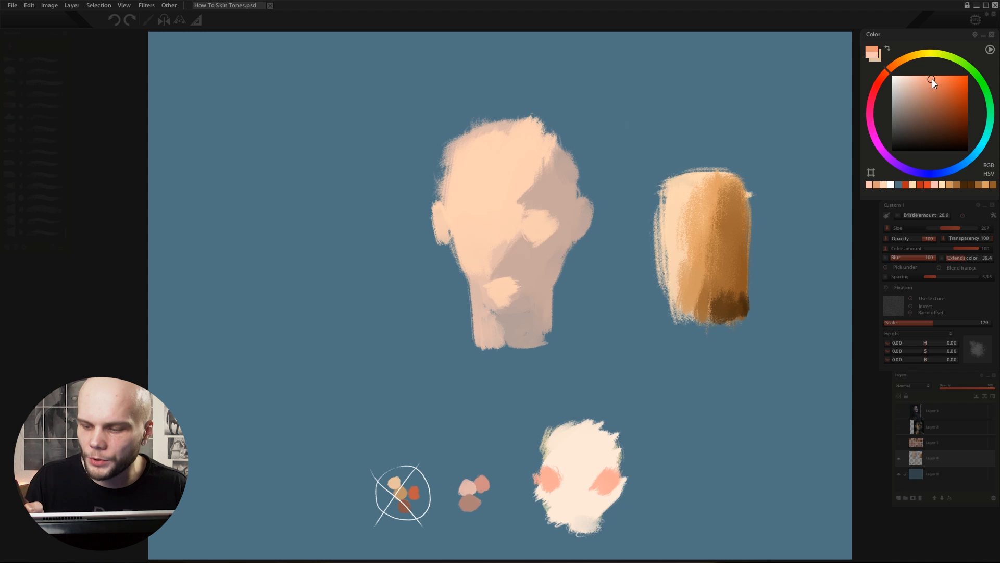
left_click_drag(544, 143, 529, 190)
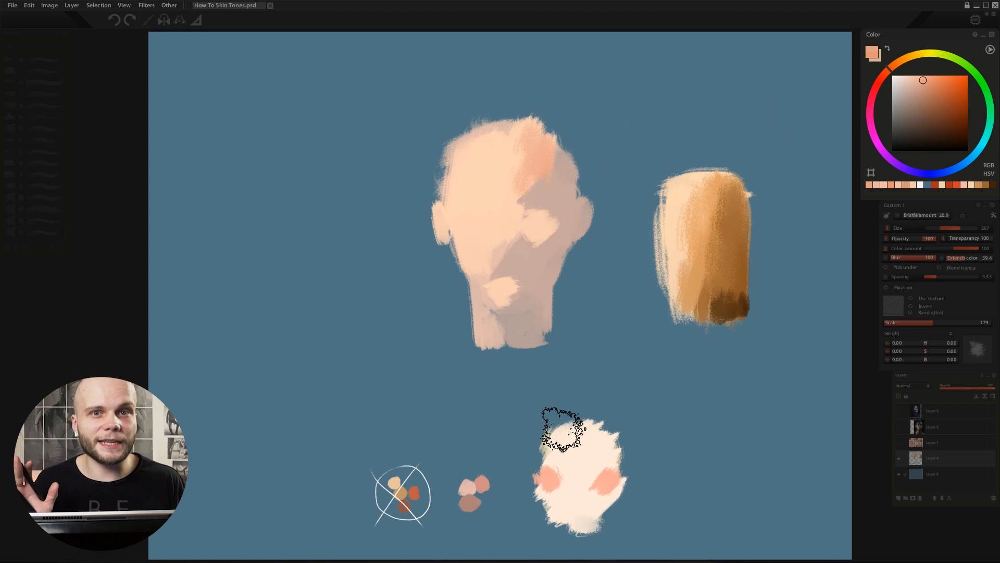
- Paint adjoining light peach and muted terracotta swatches above the tall gradient swatch
key("alt")
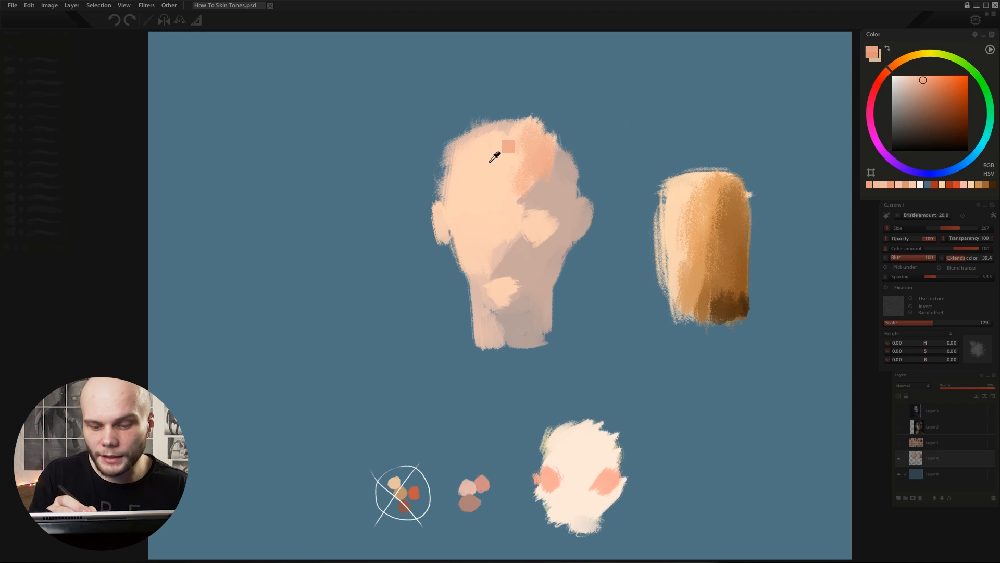
left_click(500, 177)
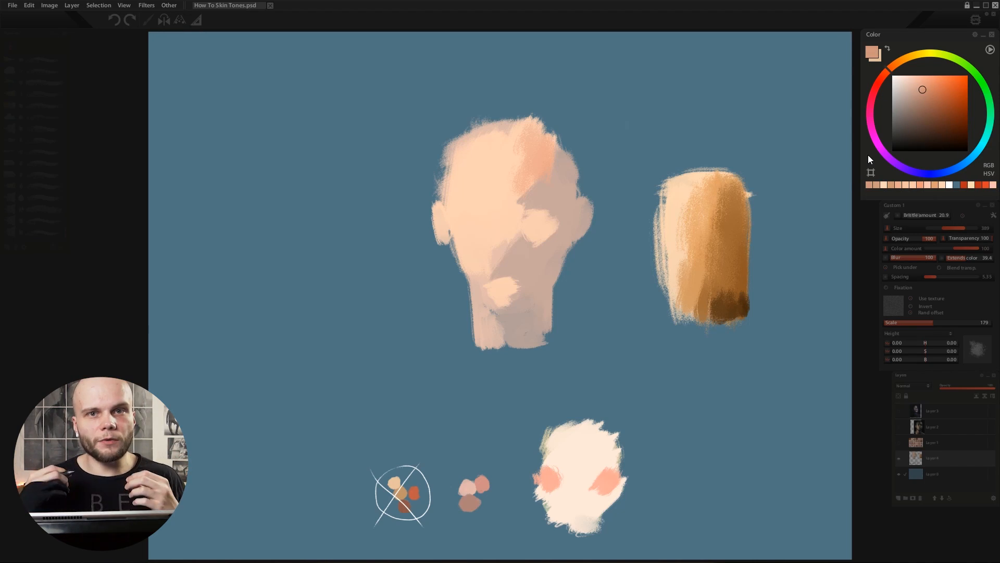
mouse_move(667, 117)
left_mouse_down()
mouse_move(672, 107)
mouse_move(633, 107)
left_mouse_up()
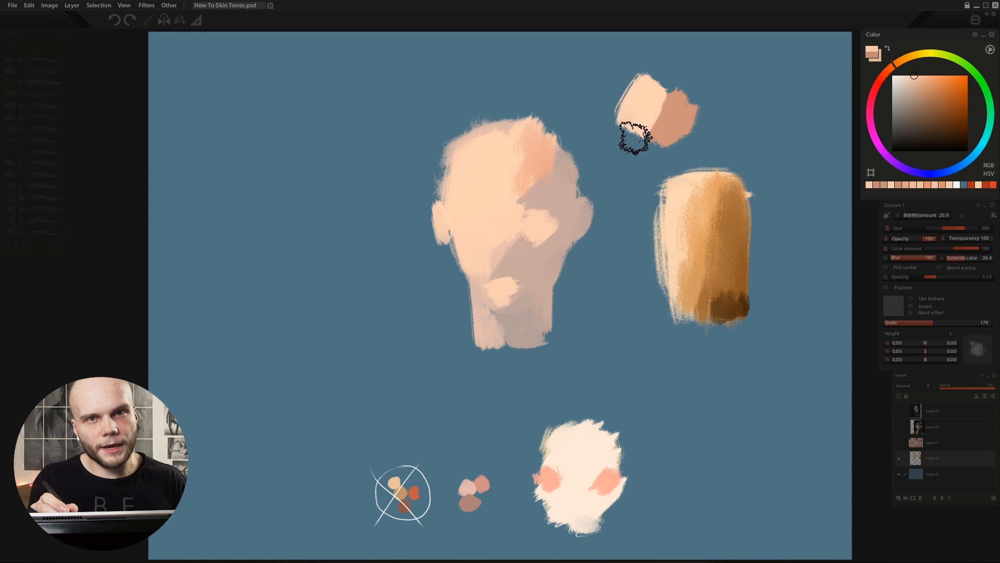
- Choose a salmon tone and paint it on the lit eye socket, nose, cheek and chin of the head
left_click_drag(914, 89, 888, 76)
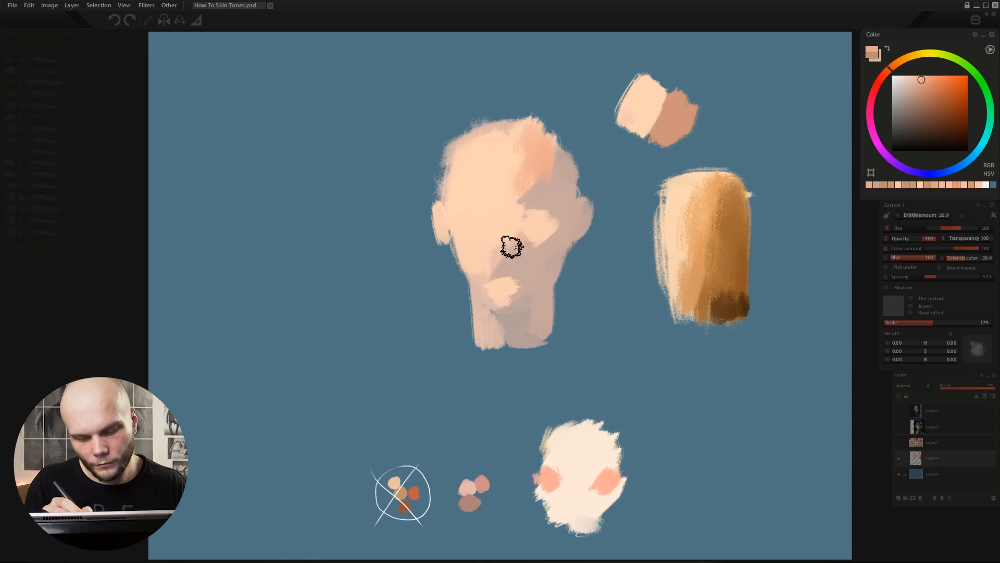
left_click_drag(512, 246, 518, 250)
left_click_drag(493, 301, 520, 312)
left_click_drag(491, 196, 469, 201)
left_click_drag(477, 276, 464, 239)
key("[")
- Paint muted shadow tones on the dark-side brow, mouth area and neck, and rework the forehead's shadow edge with sampled orange
left_click_drag(558, 154, 526, 203)
left_click_drag(524, 244, 534, 297)
left_click_drag(510, 322, 539, 327)
left_click_drag(542, 250, 566, 253)
left_click(534, 175, "alt")
left_click_drag(536, 179, 556, 151)
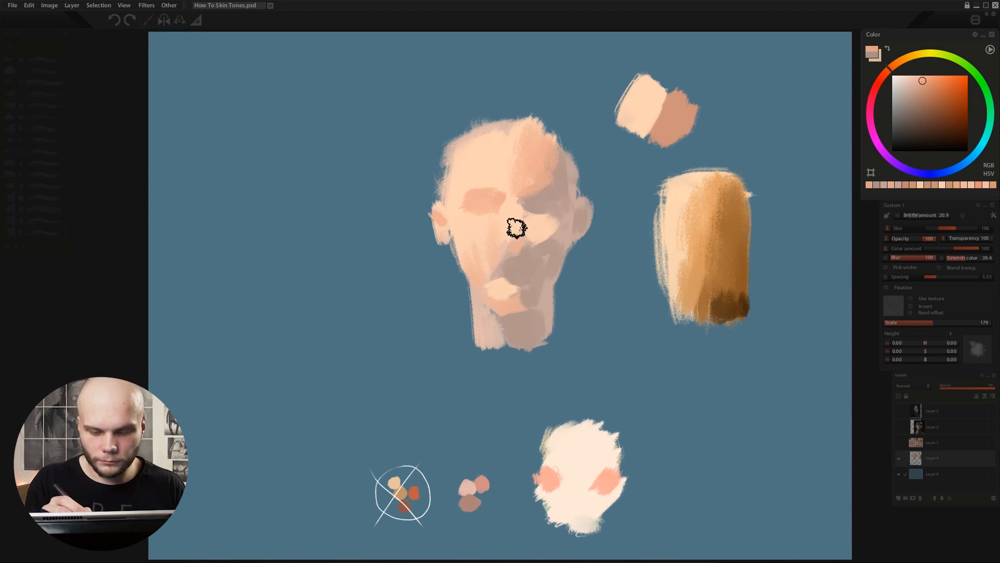
- Add near-white peach highlights to the forehead and nose, and refine the cheek light patch with sampled skin tones
left_click_drag(911, 74, 902, 76)
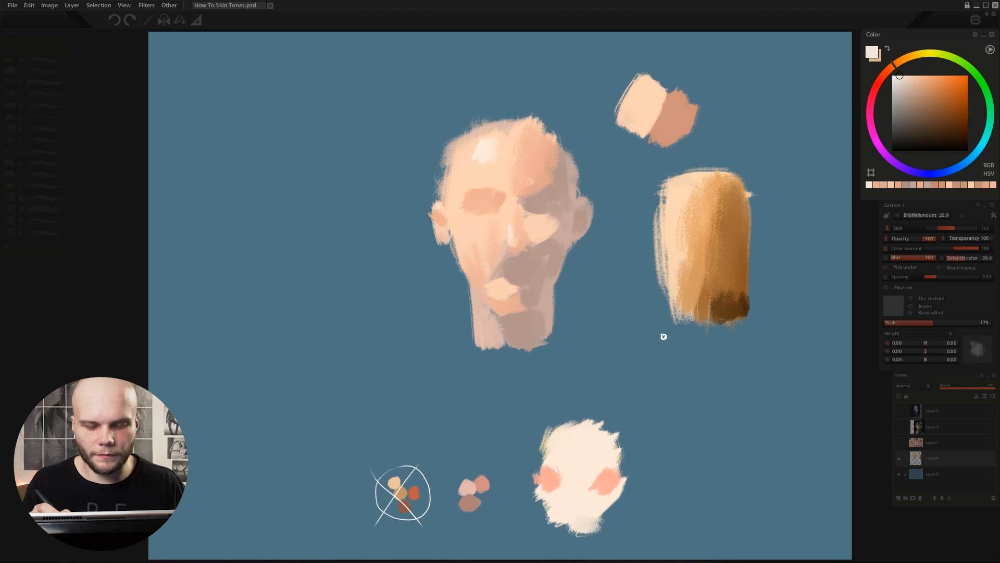
left_click(534, 178, "alt")
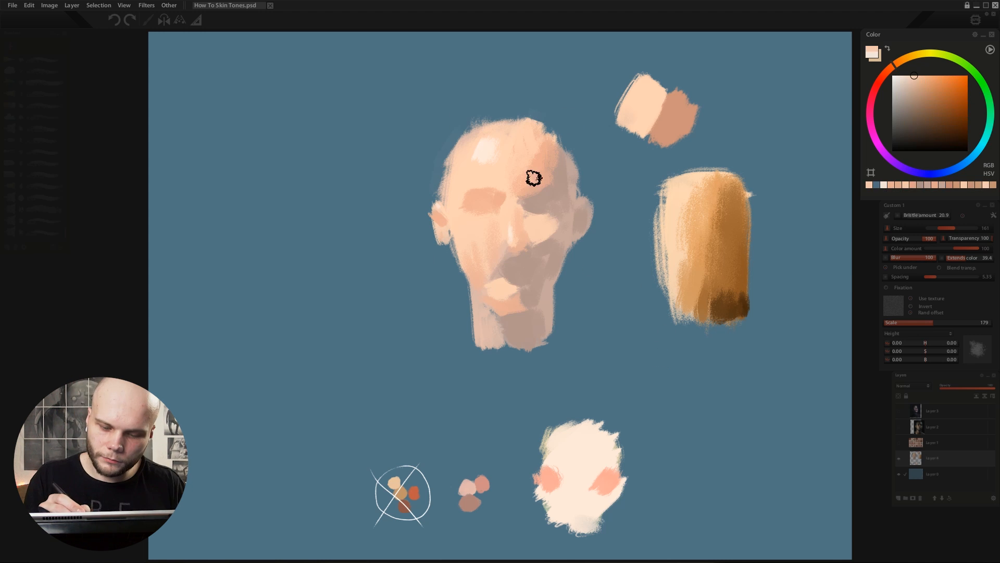
left_click(549, 294, "alt")
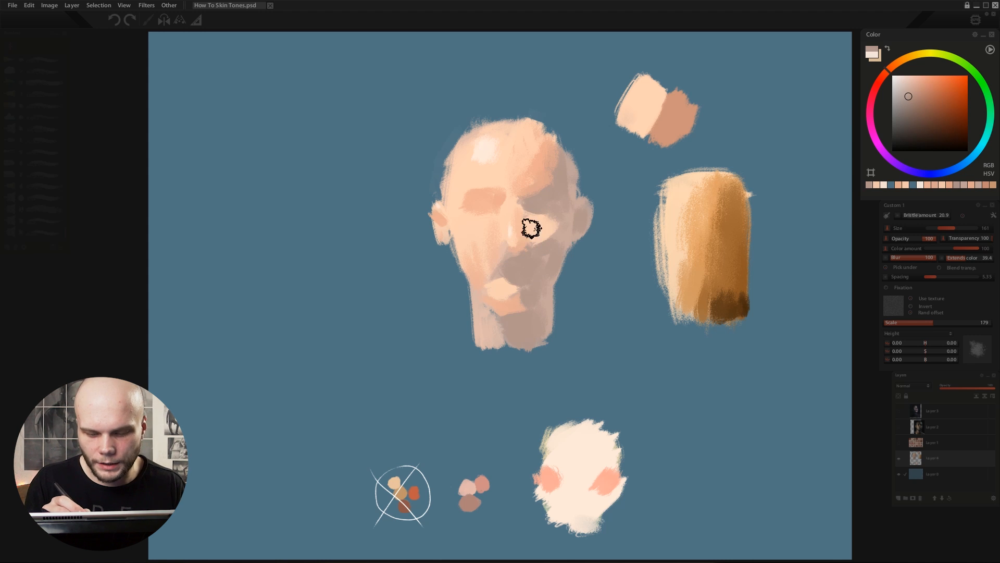
mouse_move(552, 230)
left_mouse_down()
mouse_move(541, 243)
mouse_move(551, 235)
left_mouse_up()
left_click(547, 237, "alt")
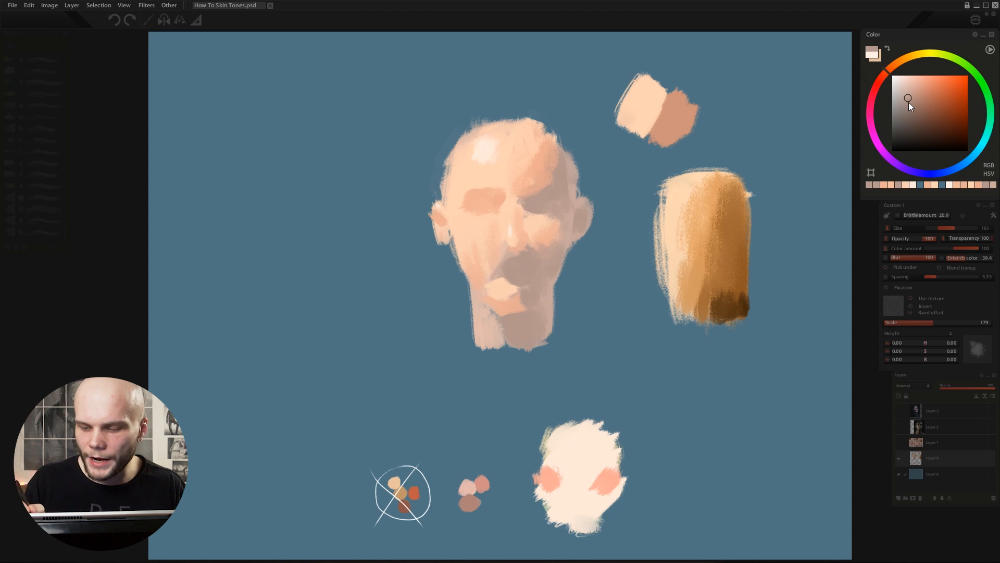
- Darken the shadow tone, shift its hue slightly toward red, and paint the dark-side eye socket and mouth with it
left_click_drag(908, 98, 909, 108)
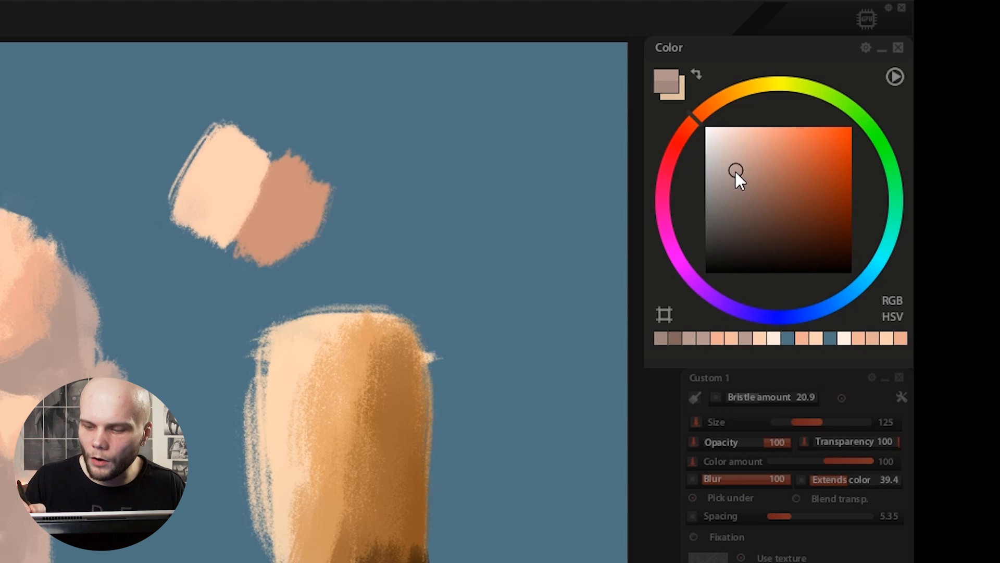
left_click_drag(909, 98, 909, 105)
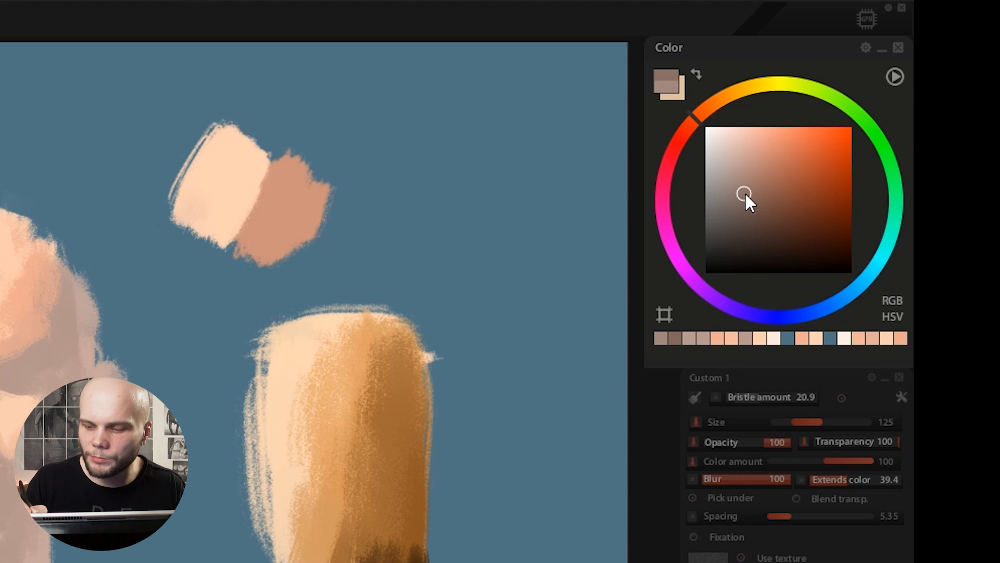
left_click_drag(695, 120, 697, 123)
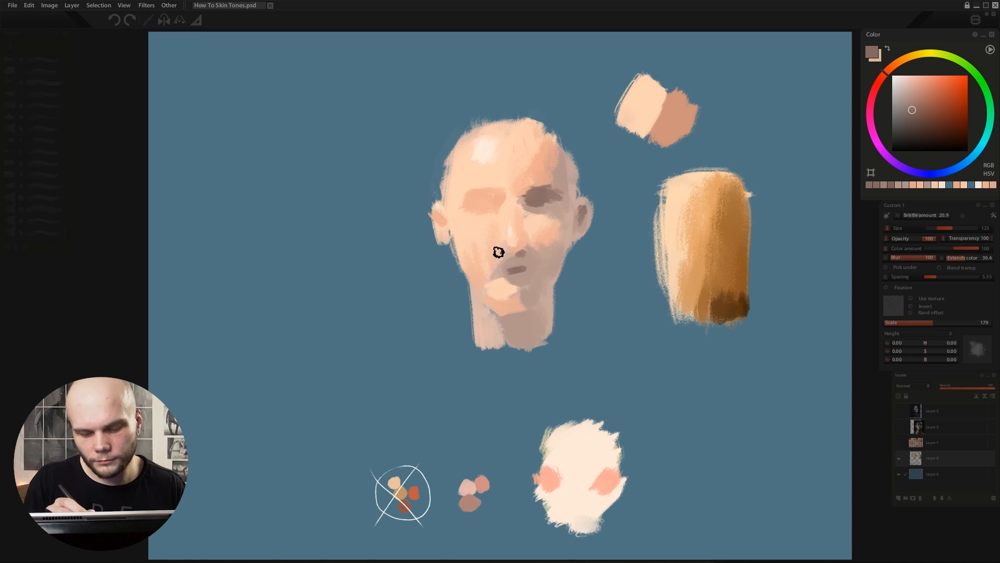
- Define the mouth and lit eye using tones sampled from the face
left_click(498, 252, "alt")
left_click_drag(500, 267, 503, 292)
left_click(495, 205, "alt")
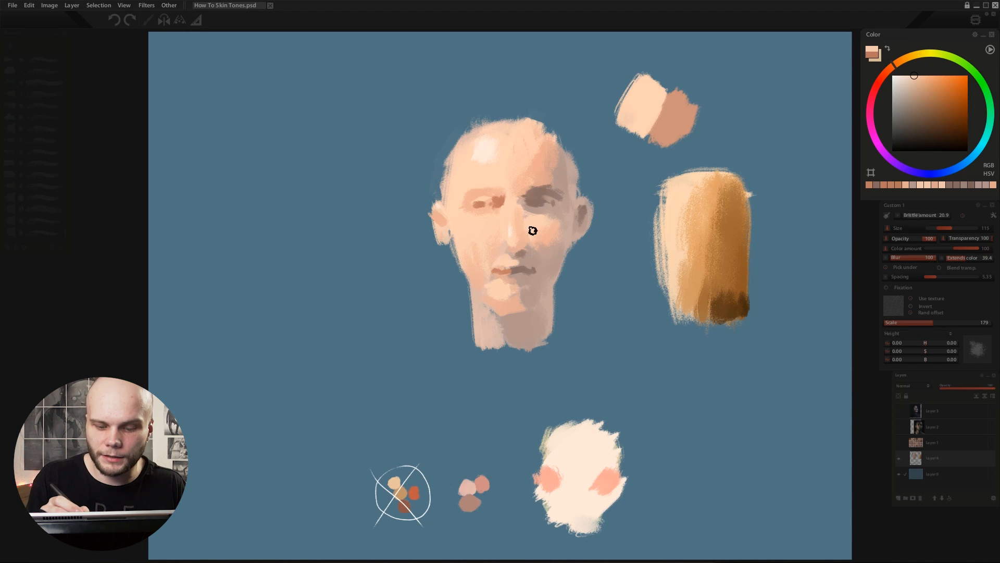
- Refine the dark-side cheek and both eye areas with sampled skin tones
left_click(548, 251)
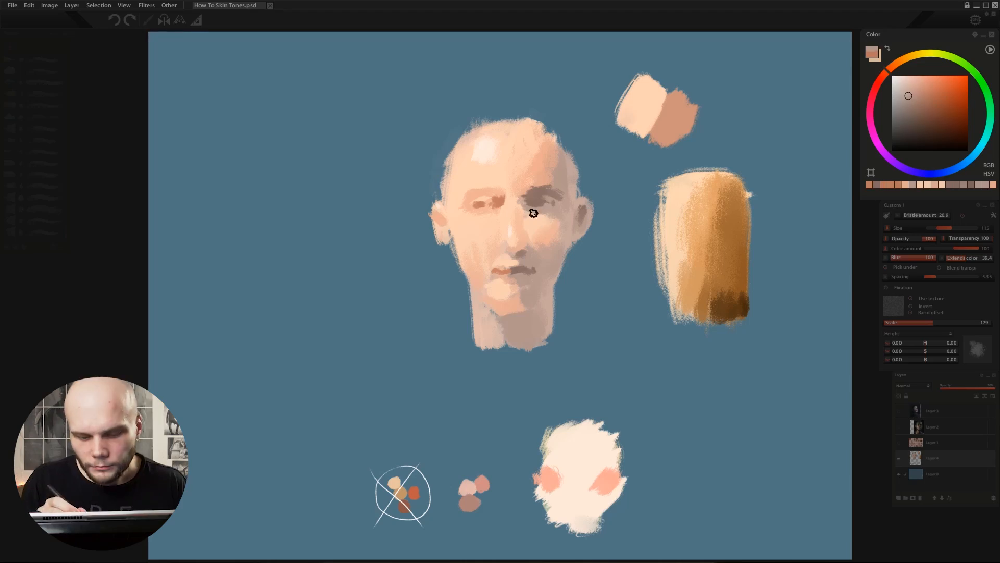
left_click(534, 213, "alt")
left_click(479, 204)
- Deepen the shadow on the neck beneath the chin using skin tones sampled from the portrait
left_click_drag(510, 318, 527, 341)
left_click(483, 322, "alt")
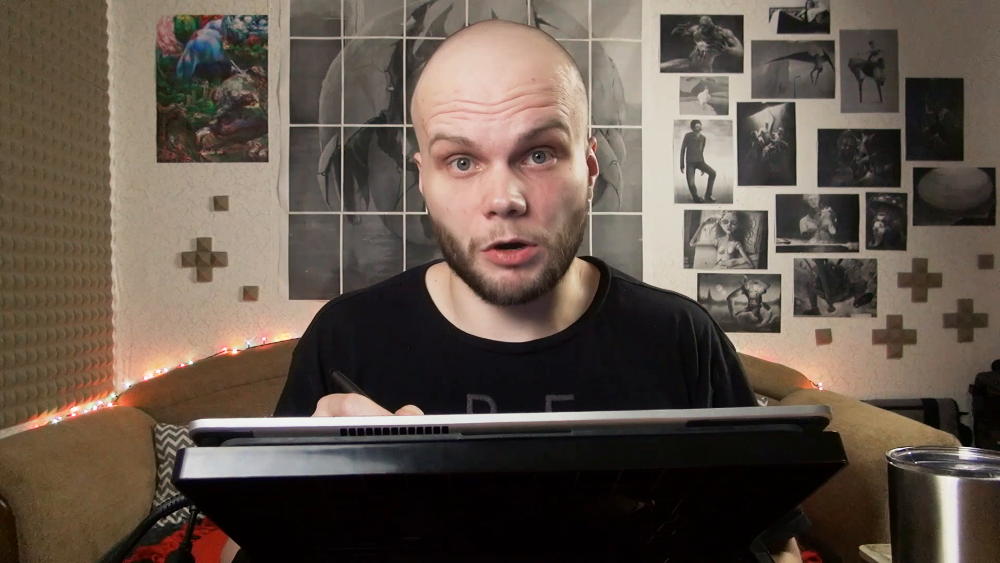
left_click(518, 254, "alt")
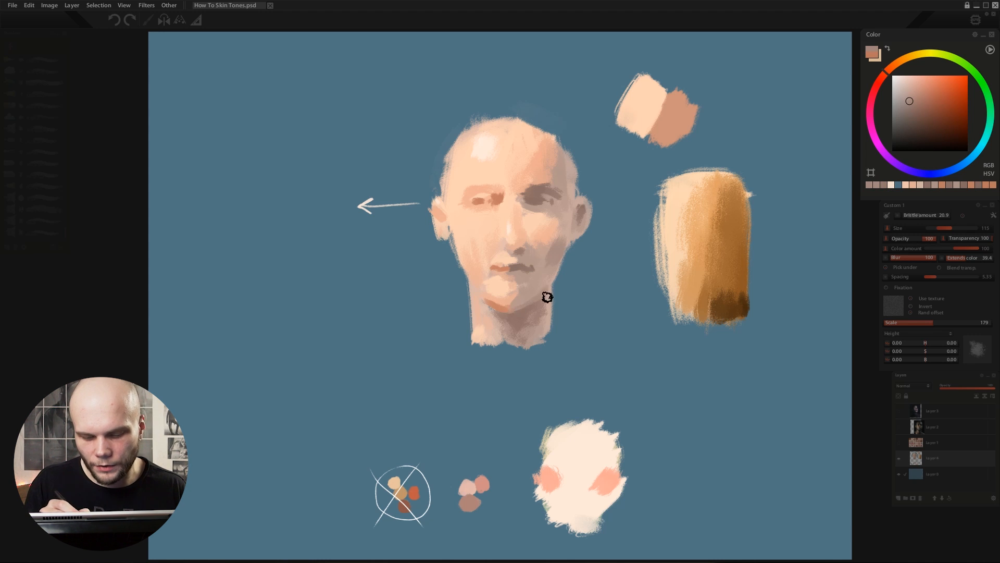
- Pick a more saturated reddish skin tone and add it to the nose tip and beneath both eyes
left_click(528, 242, "alt")
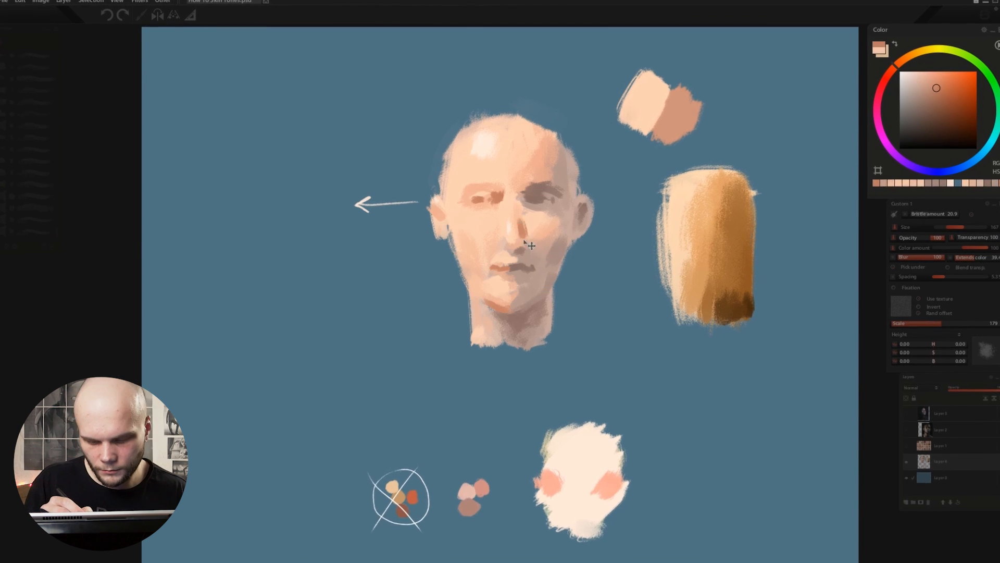
left_click(936, 88)
left_click_drag(522, 237, 516, 249)
left_click_drag(484, 203, 530, 212)
left_click(541, 218, "alt")
- Redden and define the lips and the area around the mouth with sampled skin tones
left_click(506, 261, "alt")
left_click(517, 246, "alt")
left_click(507, 268, "alt")
left_click(498, 277, "alt")
mouse_move(495, 267)
left_mouse_down()
mouse_move(530, 269)
mouse_move(522, 264)
mouse_move(502, 278)
left_mouse_up()
left_click(523, 262, "alt")
left_click(508, 269, "alt")
left_click(519, 275, "alt")
- Smooth the forehead and lit side of the face with light peach tones sampled from the skin, using a larger brush
left_click(515, 226, "alt")
left_click(472, 241, "alt")
key("]")
left_click_drag(498, 155, 513, 117)
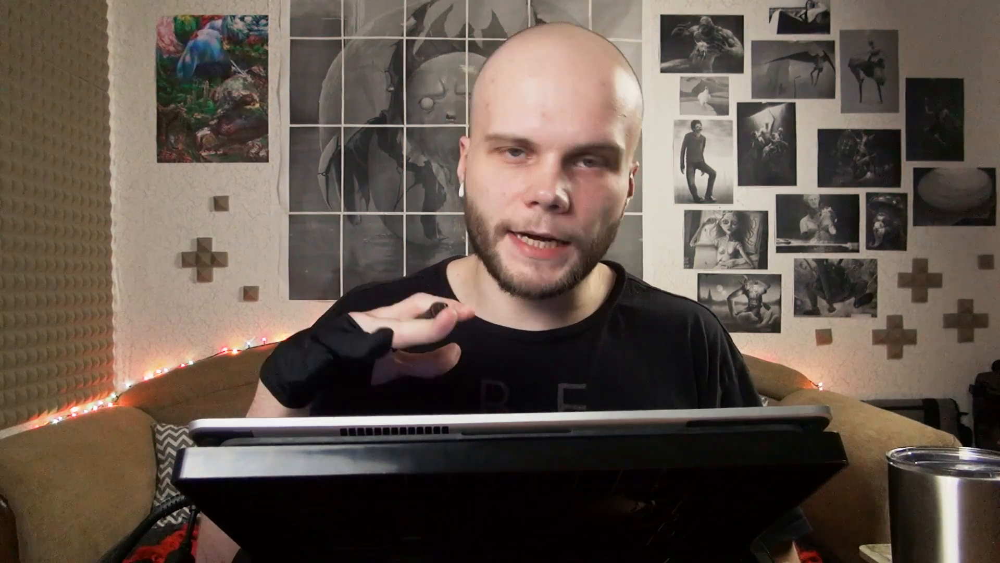
left_click(467, 230, "alt")
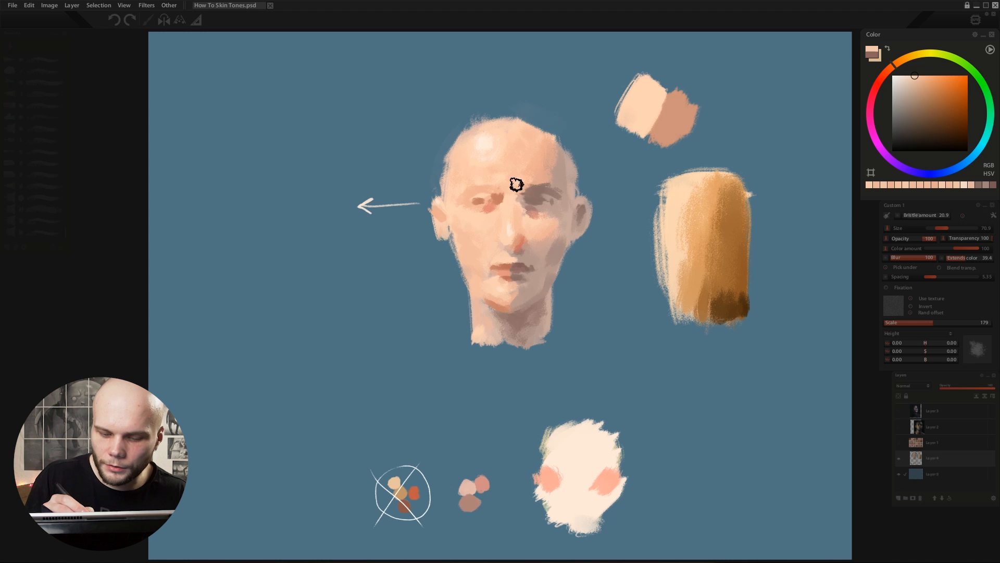
- Blend the dark-side cheek, neck, chin and under-eye area with tones sampled from each
left_click(543, 252, "alt")
left_click(519, 332, "alt")
left_click(497, 297, "alt")
left_click(493, 214, "alt")
- Add redder tones to the lit ear and its edge, and touch up the dark-side ear
left_click_drag(436, 209, 444, 219)
left_click(448, 241)
left_click(459, 224, "alt")
key("]")
left_click(580, 209)
left_click(554, 192, "alt")
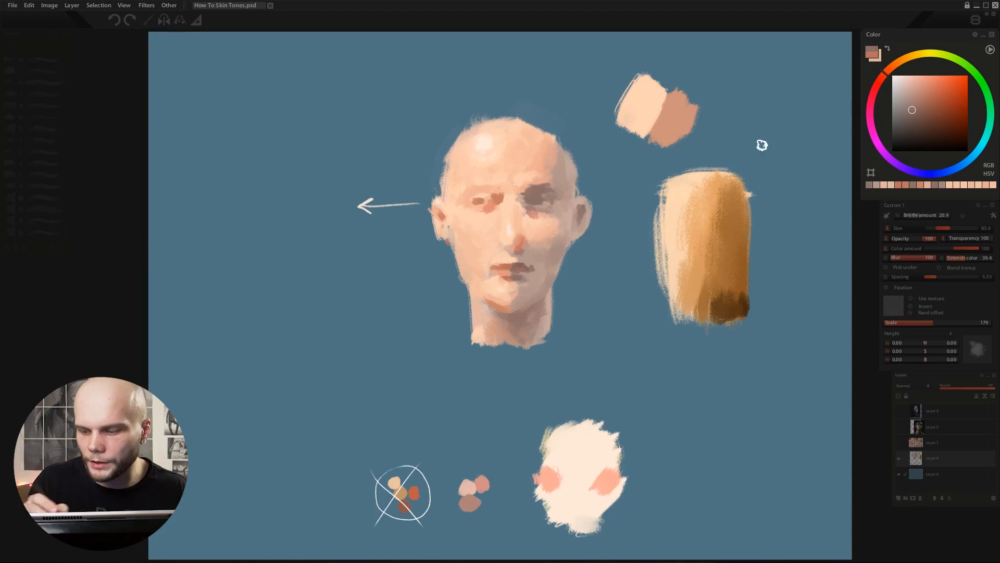
- Choose darker brown tones and paint the dark-side eye and brow, the mouth and nose accents, and the dark-side ear's interior
left_click(915, 122)
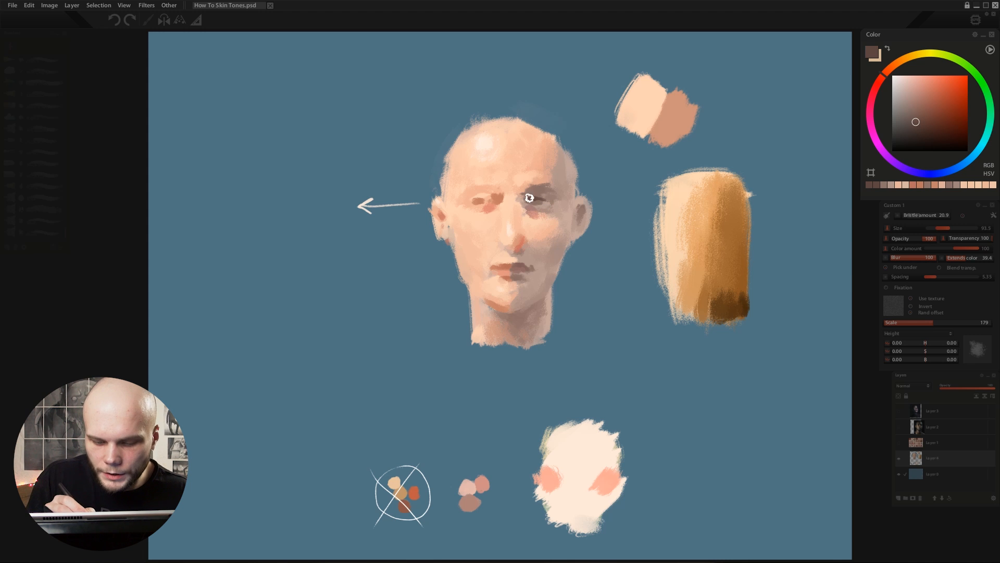
left_click_drag(534, 187, 547, 189)
left_click(922, 124)
mouse_move(514, 268)
left_mouse_down()
mouse_move(525, 269)
mouse_move(515, 252)
left_mouse_up()
key("bracketleft")
left_click_drag(579, 224, 582, 210)
left_click(589, 203, "alt")
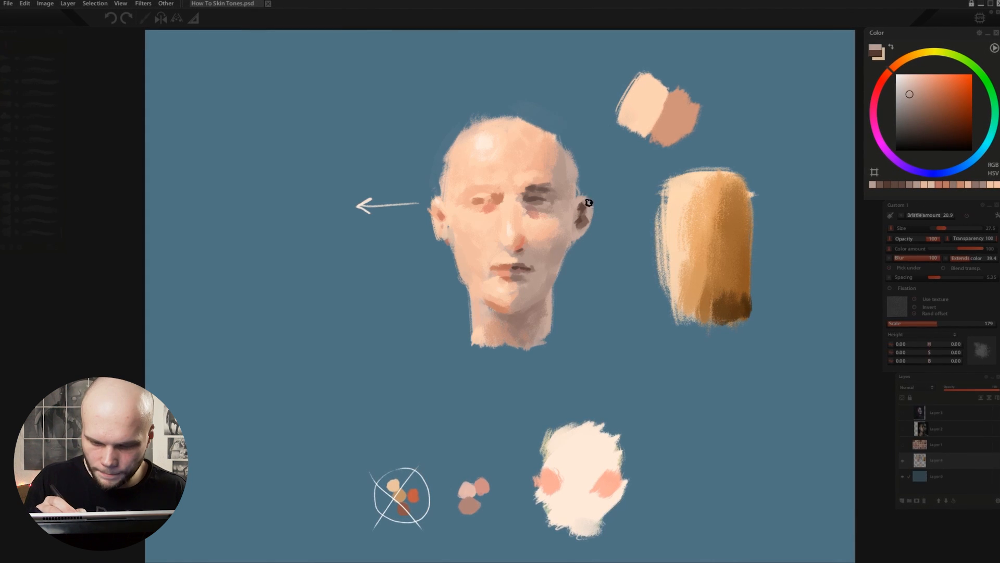
- Strengthen the shadow beneath the chin with a dark tone sampled from the dark-side ear
left_click(531, 295, "alt")
left_click(586, 211, "alt")
left_click_drag(518, 313, 536, 308)
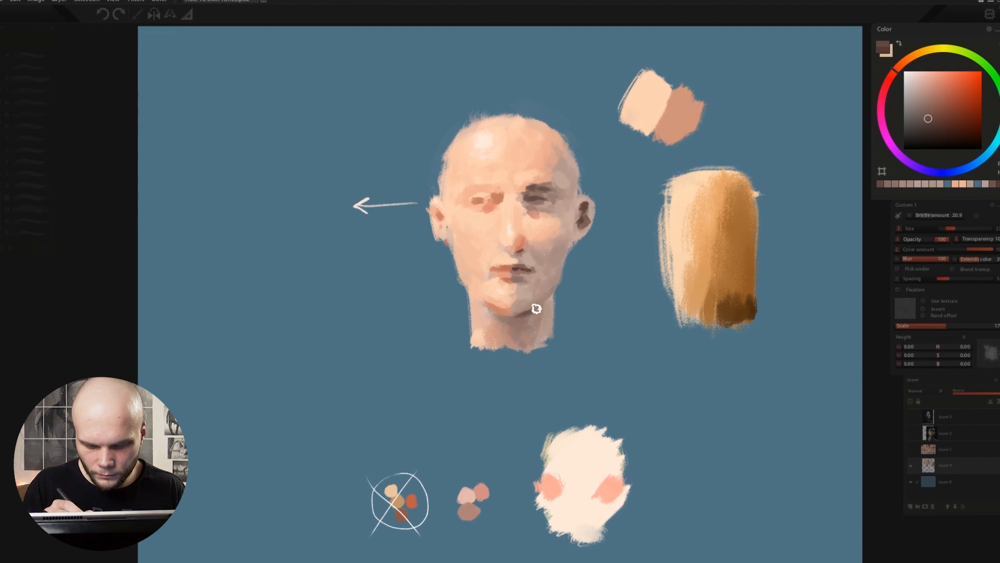
- Paint the white of the lit eye with a pale skin tone
left_click(488, 198, "alt")
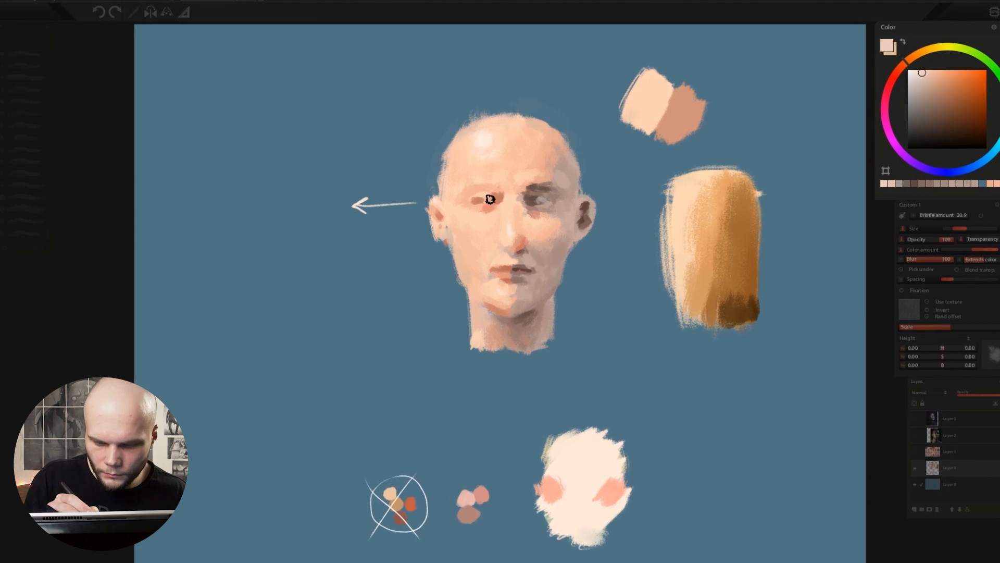
left_click(480, 205, "alt")
left_click(497, 200, "alt")
left_click(482, 200)
- Refine the lips, the chin's lower edge and the lit ear with sampled skin tones
left_click_drag(495, 270, 514, 269)
left_click_drag(490, 310, 504, 316)
left_click_drag(433, 205, 441, 241)
left_click(447, 229, "alt")
left_click(474, 274, "alt")
left_click(604, 232, "alt")
- Define the dark-side brow and the lit eye's upper lid with darker sampled tones
left_click(512, 198, "alt")
mouse_move(508, 197)
left_mouse_down()
mouse_move(484, 199)
mouse_move(543, 190)
left_mouse_up()
left_click(522, 201, "alt")
left_click(474, 198, "alt")
left_click_drag(470, 198, 487, 197)
- Pick a darker brown and deepen the lit ear's interior, the lit brow and the dark-side eye area
left_click(948, 127)
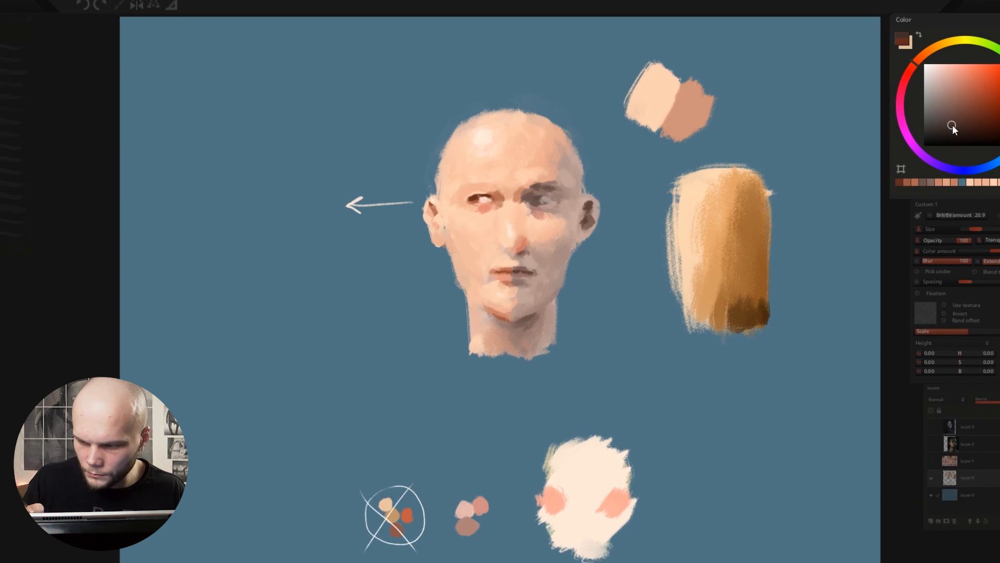
left_click(431, 220, "alt")
left_click(443, 213, "alt")
left_click_drag(458, 191, 489, 188)
left_click(491, 186, "alt")
left_click(565, 209, "alt")
left_click(589, 214, "alt")
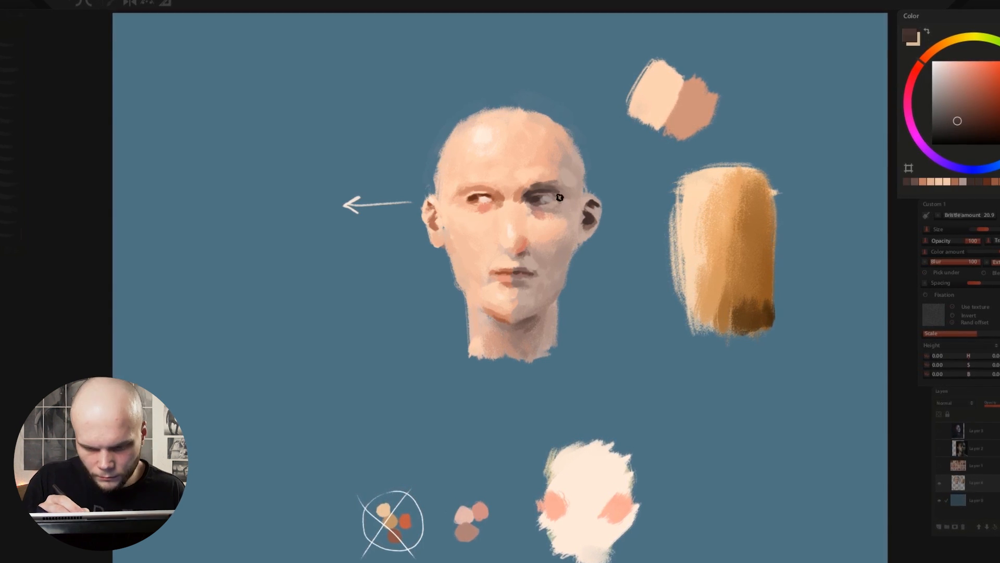
- Refine the outlines and inner folds of both ears with sampled skin and background tones
left_click(474, 225, "alt")
left_click(614, 174, "alt")
left_click(592, 200, "alt")
mouse_move(602, 196)
left_mouse_down()
mouse_move(591, 192)
mouse_move(598, 204)
left_mouse_up()
left_click(436, 237, "alt")
left_click_drag(428, 229, 433, 248)
left_click(443, 235, "alt")
- Pick a near-white colour and block in a shirt collar around the neck with a larger brush
left_click(942, 60)
key("]")
mouse_move(464, 350)
left_mouse_down()
mouse_move(479, 369)
mouse_move(566, 346)
left_mouse_up()
left_click(495, 401, "alt")
- Shape the two collar points, using a slightly darker tone for the shadow side
left_click(949, 66)
left_click(476, 365, "alt")
left_click_drag(474, 367, 489, 406)
left_click(528, 373, "alt")
left_click(498, 385, "alt")
mouse_move(528, 373)
left_mouse_down()
mouse_move(550, 398)
mouse_move(508, 433)
mouse_move(537, 403)
mouse_move(495, 408)
left_mouse_up()
left_click(539, 388, "alt")
- Paint the dark gap beneath the collar and extend the pale blue shirt front below it
left_click(953, 111)
left_click(537, 388, "alt")
left_click_drag(518, 401, 504, 441)
left_click(490, 396, "alt")
left_click_drag(522, 390, 540, 409)
- Clean up the collar's dark-side edge and its opening against the neck with sampled tones
left_click(572, 331, "alt")
left_click_drag(565, 334, 583, 352)
left_click(495, 364, "alt")
left_click(521, 358, "alt")
left_click_drag(487, 351, 513, 365)
- Paint the shirt's shoulders, near-white on the lit side and cooler on the shadow side
left_click(951, 55)
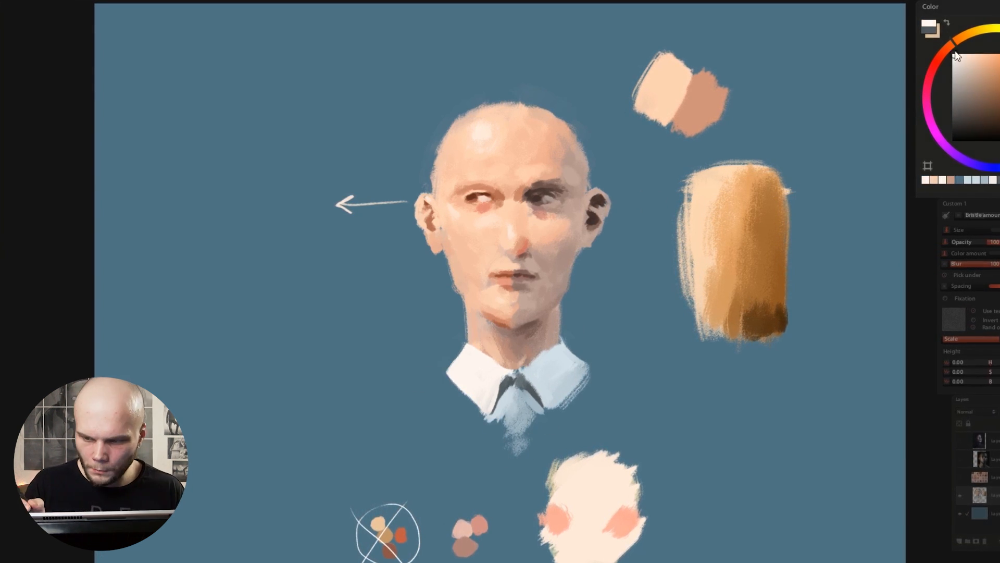
left_click_drag(451, 375, 417, 403)
left_click(541, 388, "alt")
left_click(960, 58)
left_click_drag(589, 371, 628, 396)
left_click(474, 388, "alt")
left_click_drag(417, 417, 474, 409)
- Fill in the shirt's chest below the collar with sampled white and pale blue tones
left_click(547, 396, "alt")
mouse_move(544, 402)
left_mouse_down()
mouse_move(553, 410)
mouse_move(487, 448)
left_mouse_up()
left_click(487, 398, "alt")
mouse_move(433, 422)
left_mouse_down()
mouse_move(513, 445)
mouse_move(508, 476)
left_mouse_up()
- Paint out the pale reference head with the background blue, and refine the shirt's lower edge
left_click(638, 396, "alt")
mouse_move(610, 417)
left_mouse_down()
mouse_move(554, 477)
mouse_move(599, 521)
left_mouse_up()
left_click(487, 427, "alt")
mouse_move(477, 456)
left_mouse_down()
mouse_move(537, 474)
mouse_move(520, 464)
left_mouse_up()
left_click(563, 469, "alt")
- Add dark buttons and a placket line down the shirt's front with a smaller brush
left_click(529, 388, "alt")
key("[")
left_click_drag(508, 414, 509, 433)
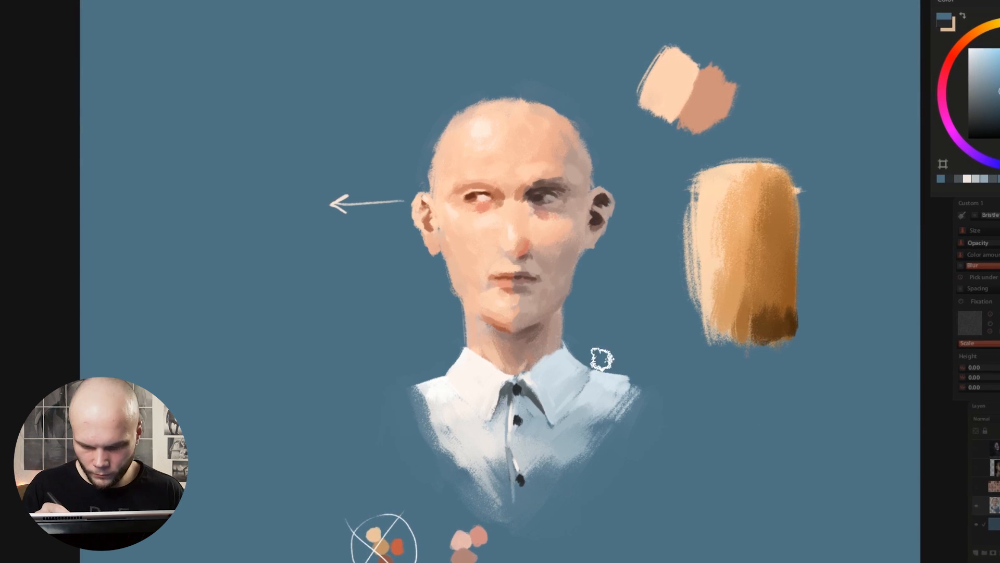
left_click(525, 389, "alt")
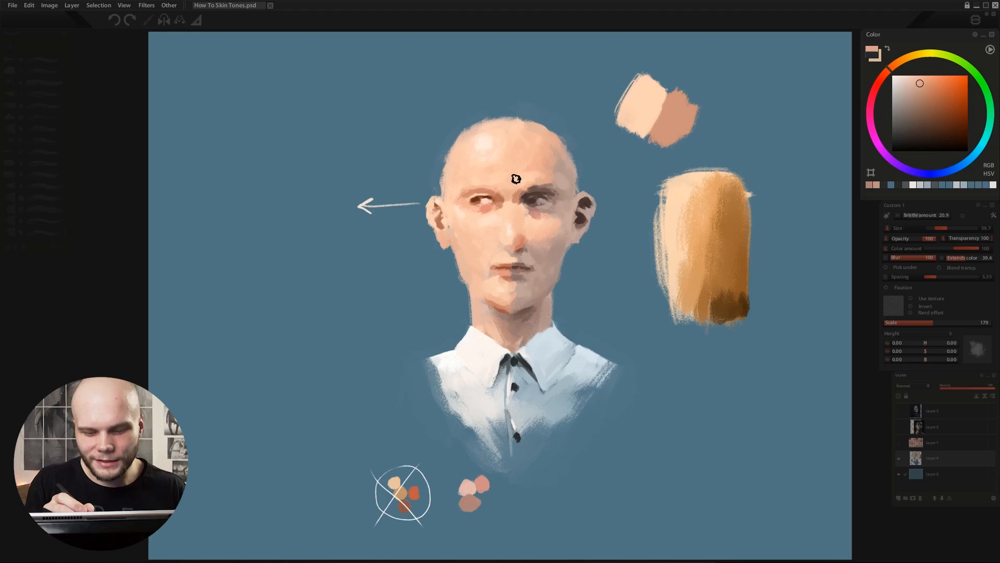
- Sample the forehead's skin tone and darken it to a muted brown for the eyebrows
left_click(524, 178, "alt")
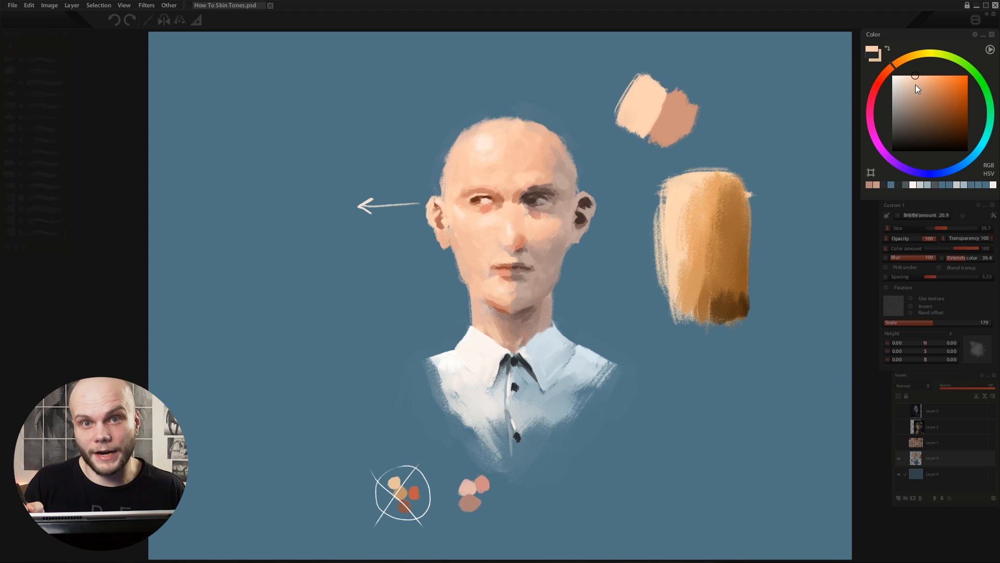
left_click_drag(917, 85, 914, 114)
key("ctrl+z")
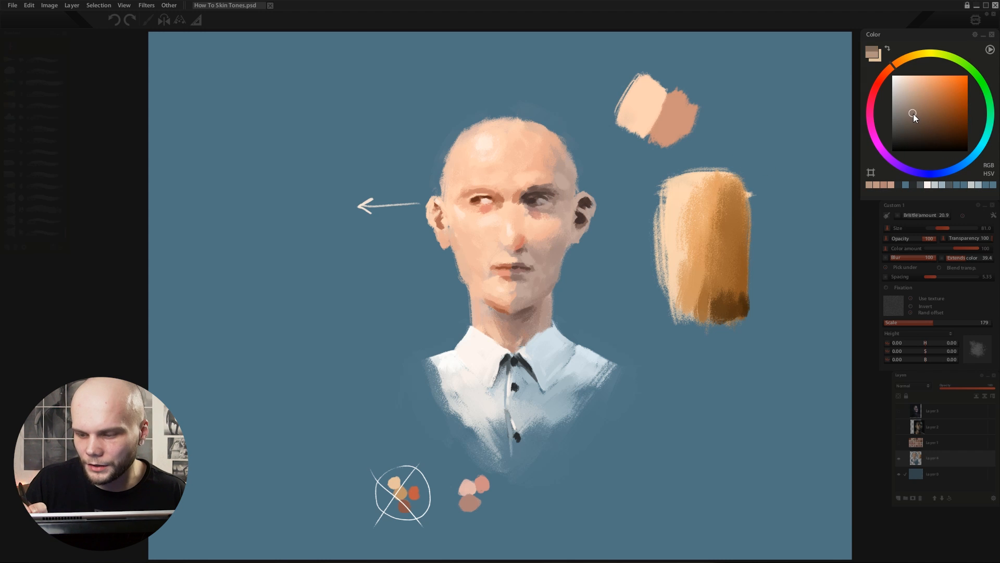
mouse_move(493, 201)
left_mouse_down()
mouse_move(499, 188)
mouse_move(446, 195)
mouse_move(508, 187)
left_mouse_up()
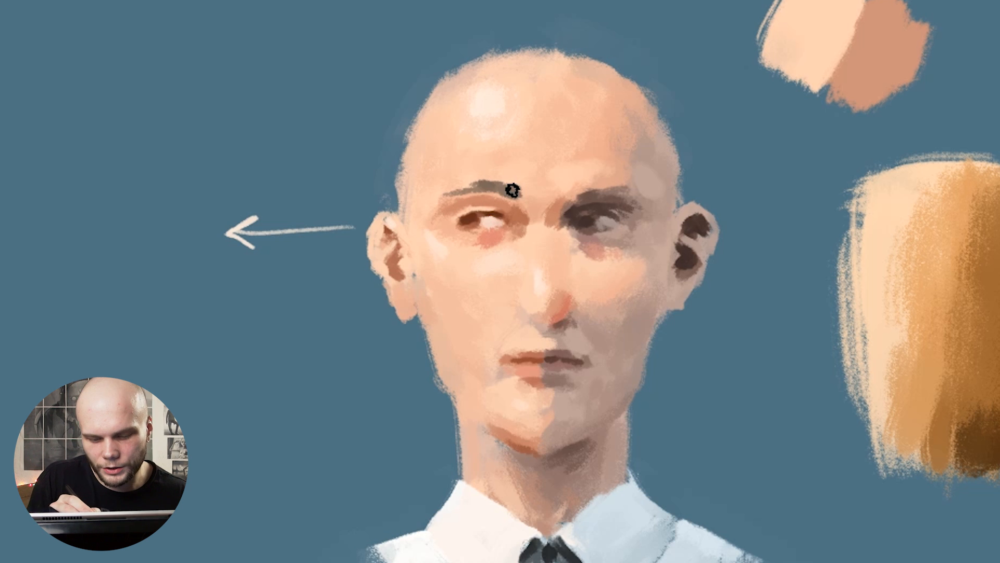
key("ctrl+z")
key("ctrl+z")
key("ctrl+z")
key("ctrl+z")
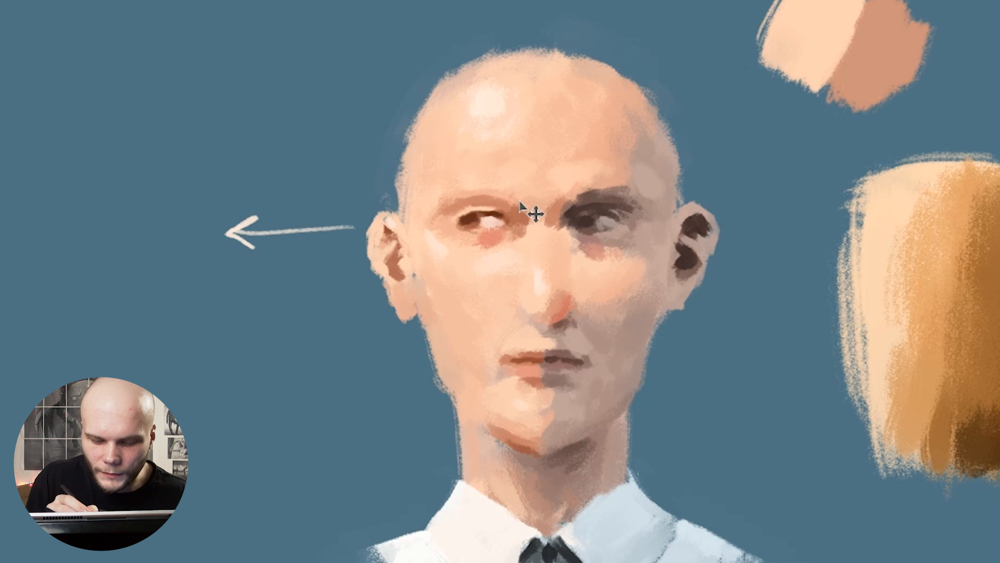
- Paint muted brown eyebrows over both eyes and rework the area between them
left_click_drag(440, 202, 516, 184)
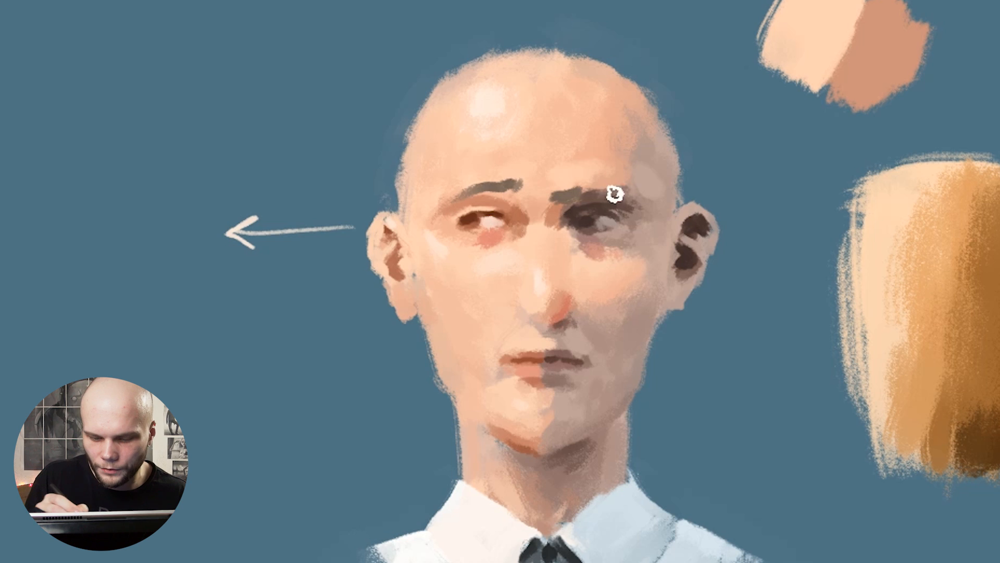
mouse_move(614, 194)
left_mouse_down()
mouse_move(634, 196)
mouse_move(526, 192)
mouse_move(511, 208)
mouse_move(589, 202)
mouse_move(525, 152)
left_mouse_up()
left_click_drag(555, 207, 583, 217)
- Adjust the shape of the brow area, and refine both eyebrows and the frown crease with a smaller brush
key("l")
mouse_move(453, 153)
left_mouse_down()
mouse_move(553, 257)
mouse_move(494, 148)
left_mouse_up()
left_click_drag(630, 271, 641, 299)
key("b")
key("[")
key("[")
key("[")
left_click_drag(550, 178, 572, 174)
left_click_drag(447, 190, 483, 182)
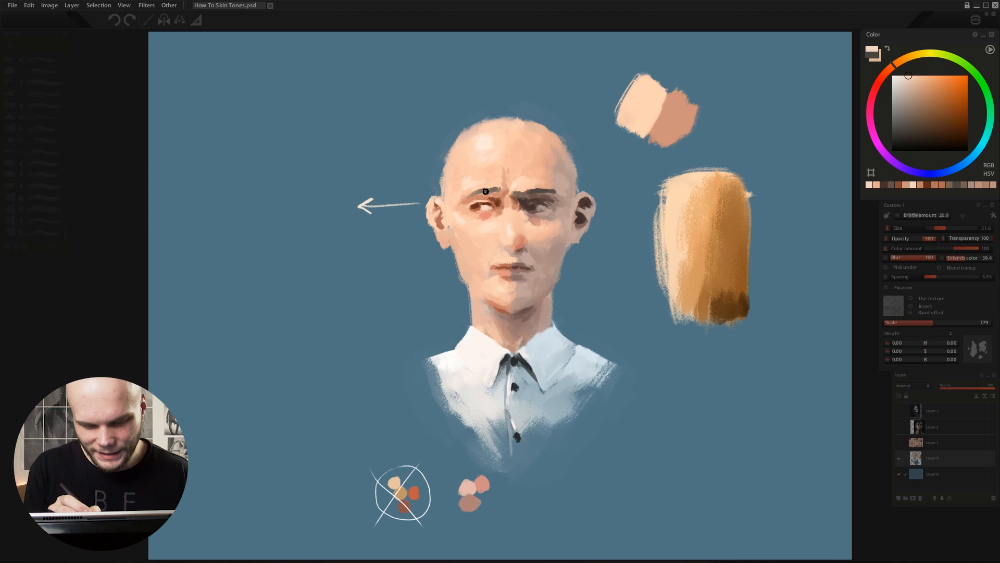
- Darken the brown tone and deepen the dark-side eye and brow with a finer brush
left_click(495, 202, "alt")
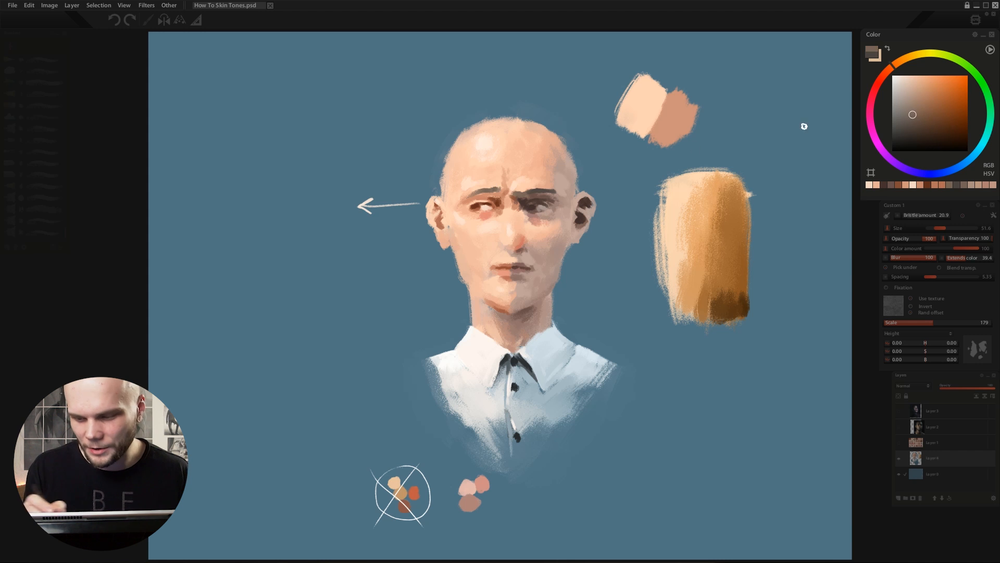
left_click(921, 122)
left_click(536, 201, "alt")
left_click(529, 195, "alt")
key("[")
key("[")
key("[")
left_click(530, 194, "alt")
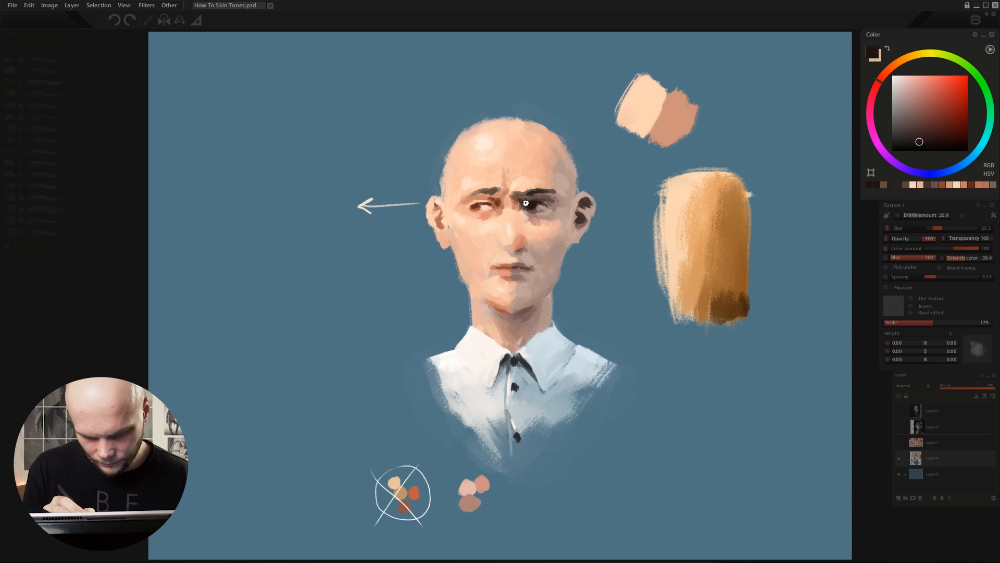
- Refine the lit eye and its brow with tones sampled from them
left_click(494, 190, "alt")
left_click(483, 204, "alt")
key("]")
key("]")
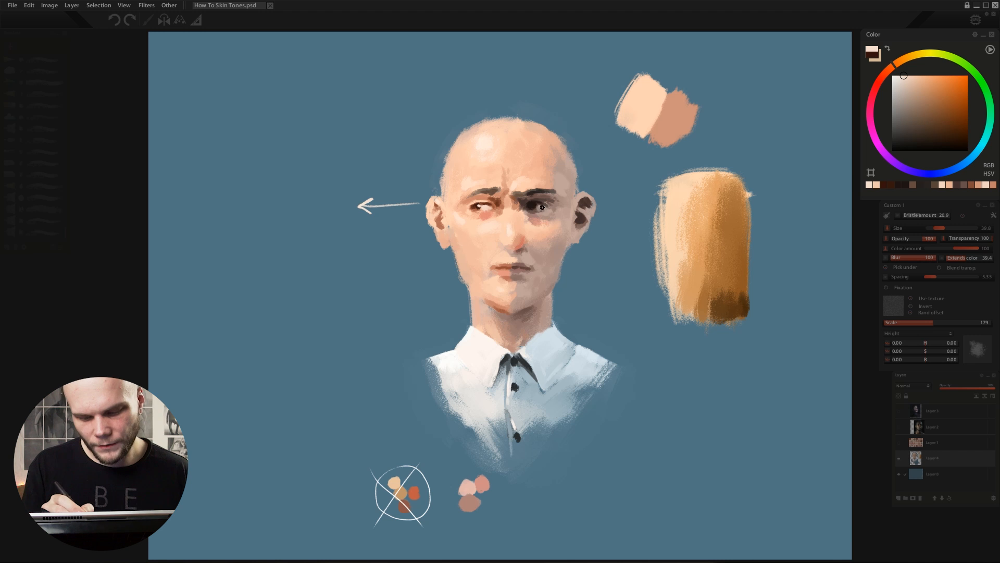
- Add a cool near-white rim light along the dark side of the head
left_click(555, 193, "alt")
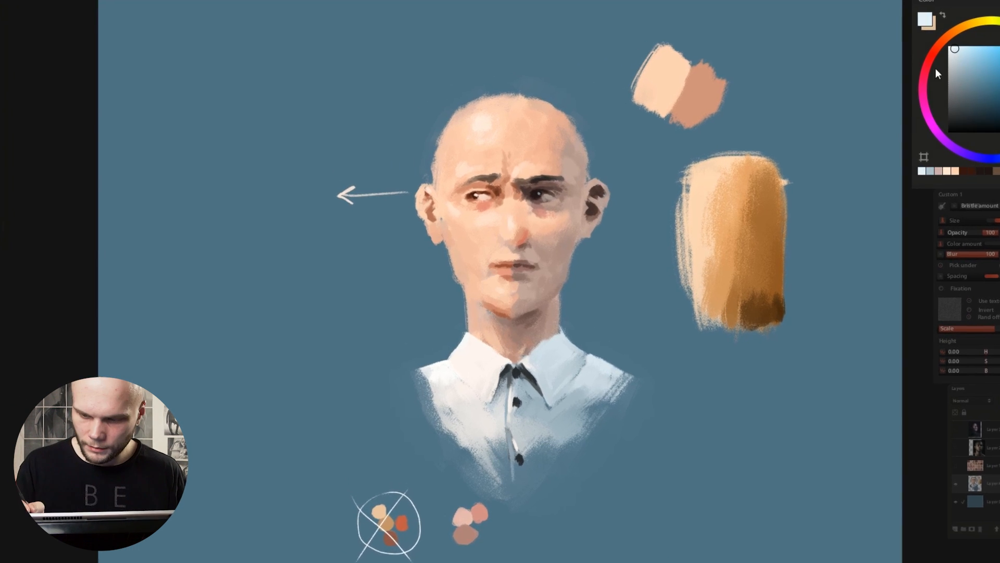
left_click_drag(575, 117, 593, 156)
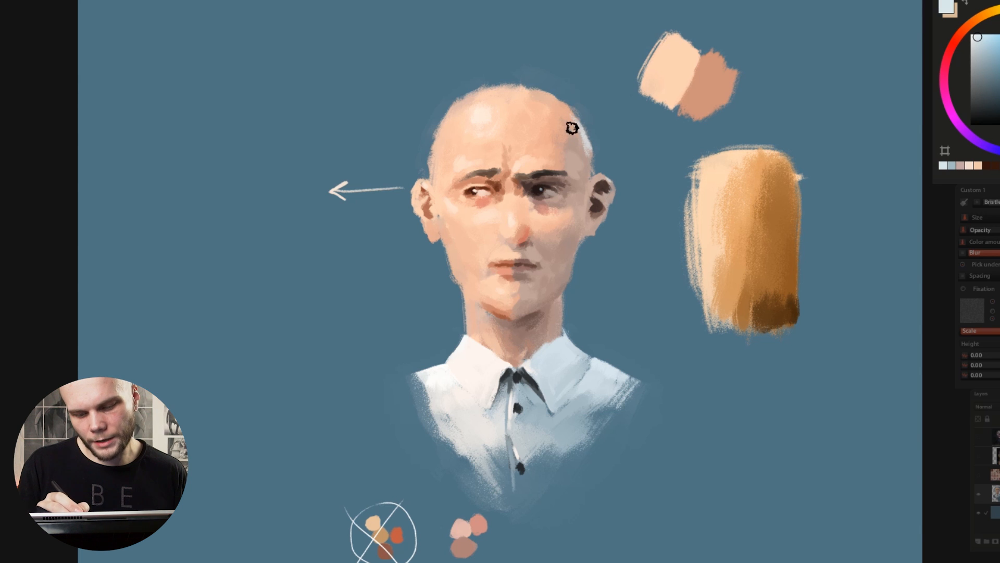
left_click(575, 171, "alt")
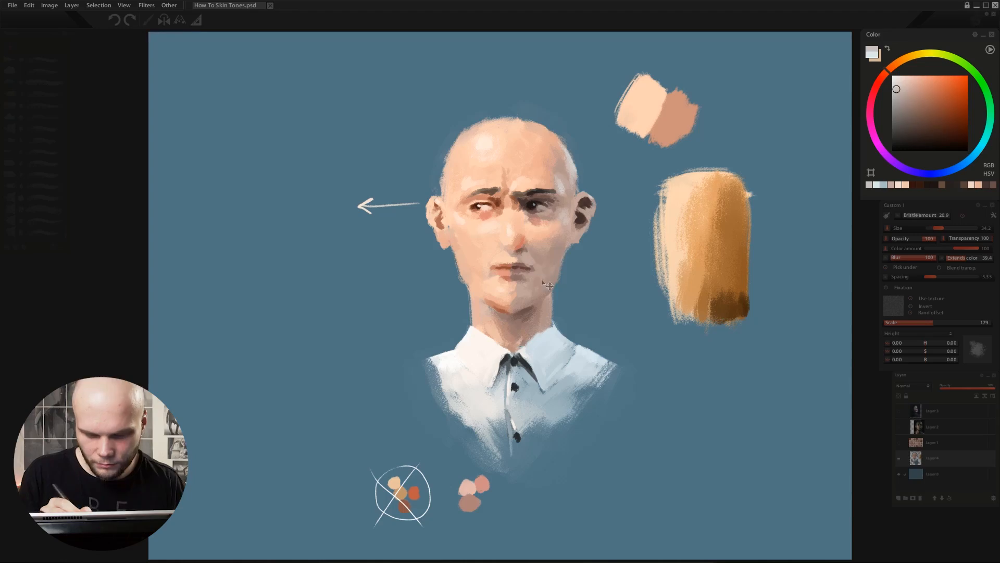
- Refine the mouth line, its corners and the dark-side jaw with sampled tones
mouse_move(495, 261)
left_mouse_down()
mouse_move(520, 282)
mouse_move(546, 276)
mouse_move(537, 262)
mouse_move(501, 268)
left_mouse_up()
left_click(540, 263, "alt")
left_click(512, 269, "alt")
left_click(538, 203, "alt")
left_click(528, 268, "alt")
left_click(553, 285, "alt")
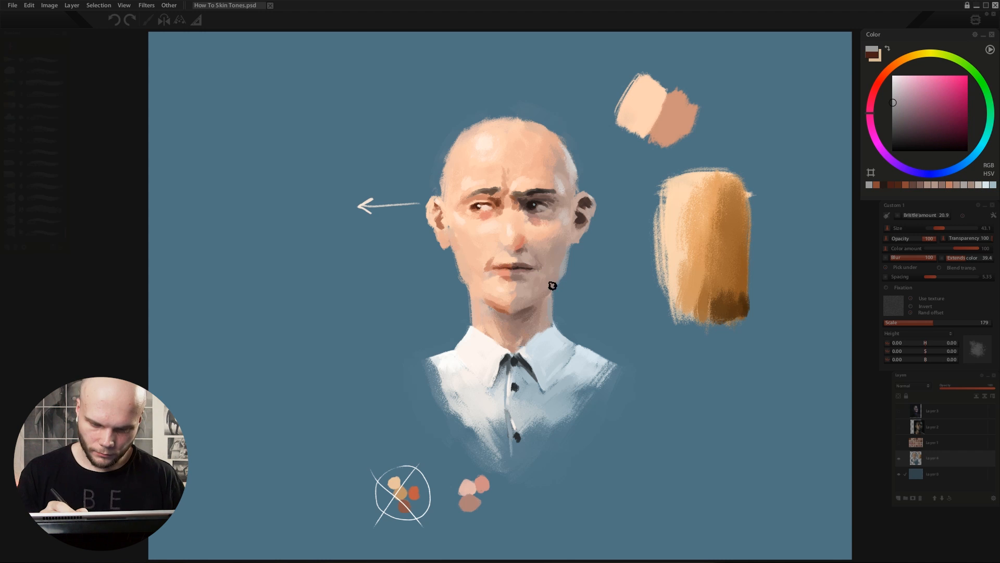